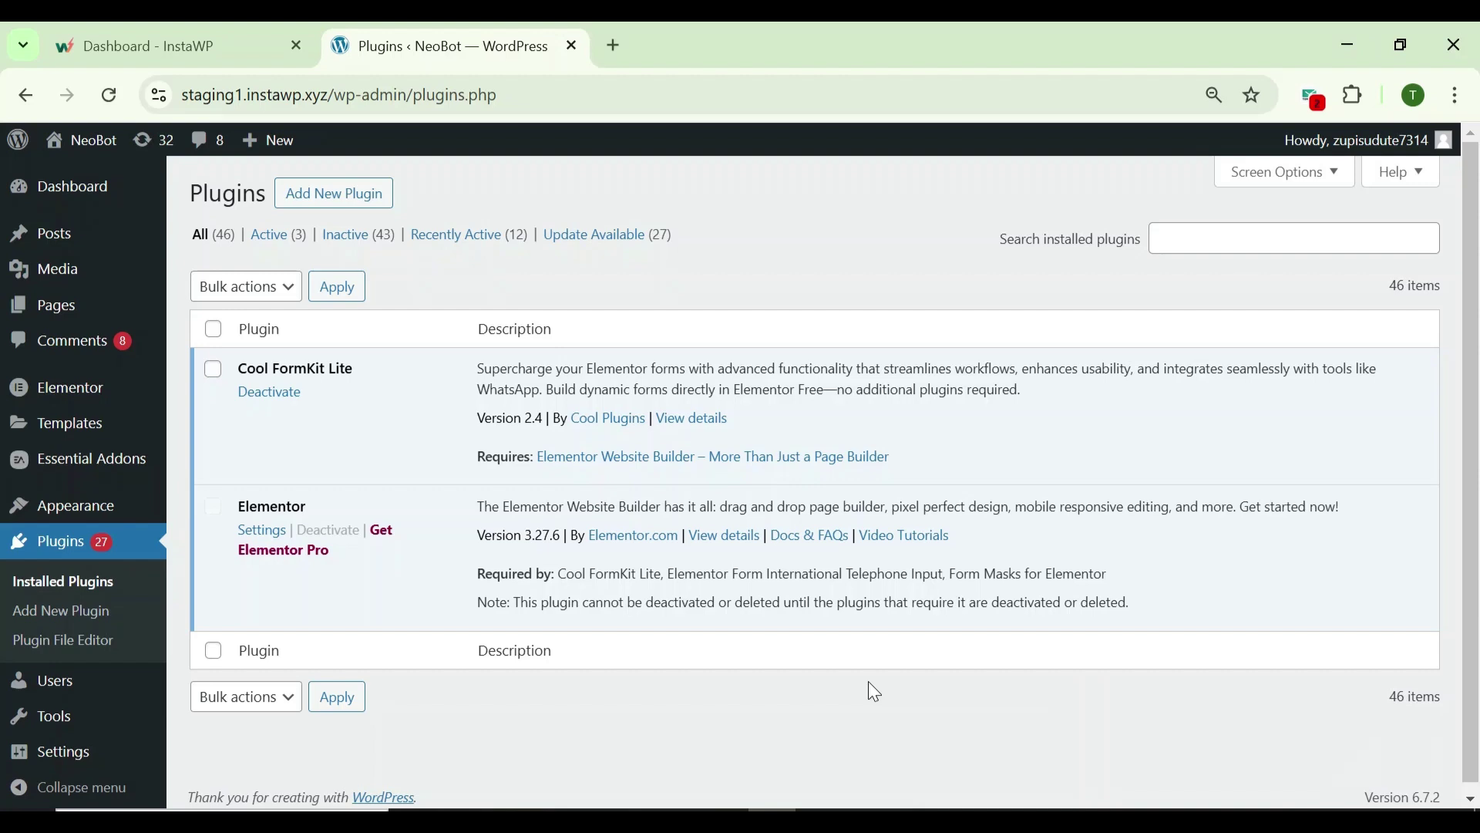
Open the Inquiry Form page from All Pages with Edit with Elementor
left_click(66, 312)
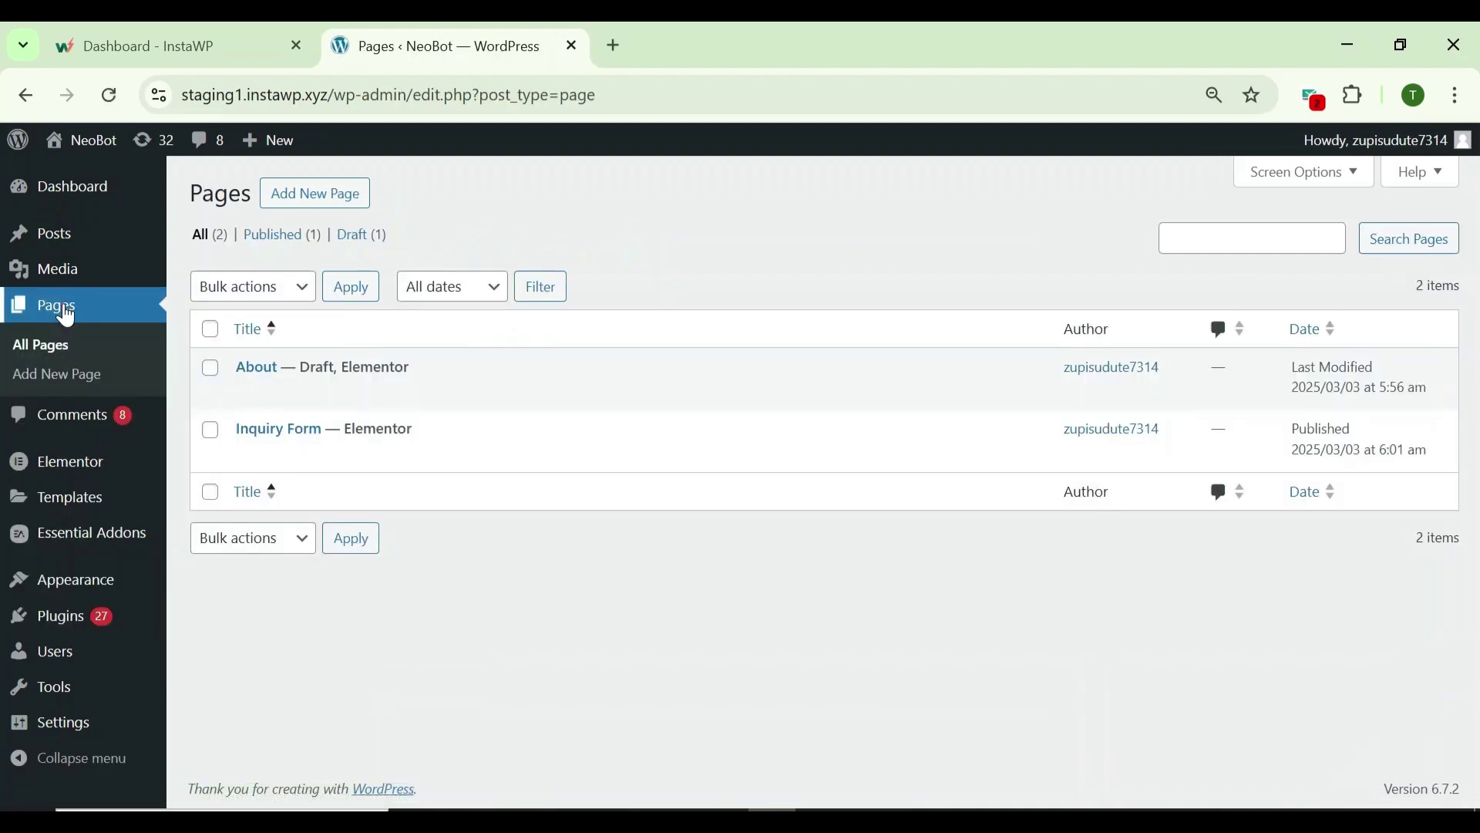
mouse_move(286, 454)
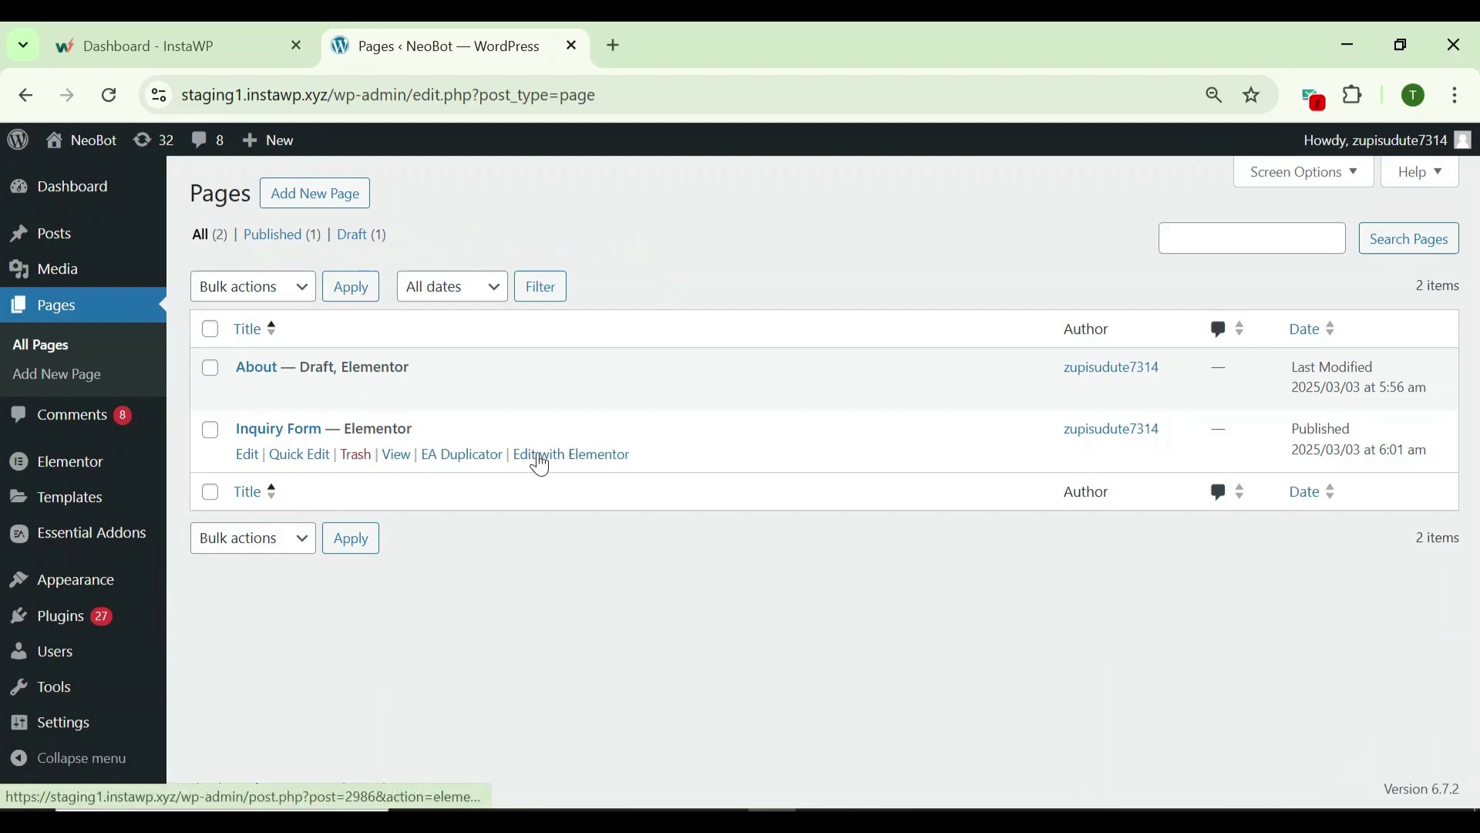
left_click(597, 463)
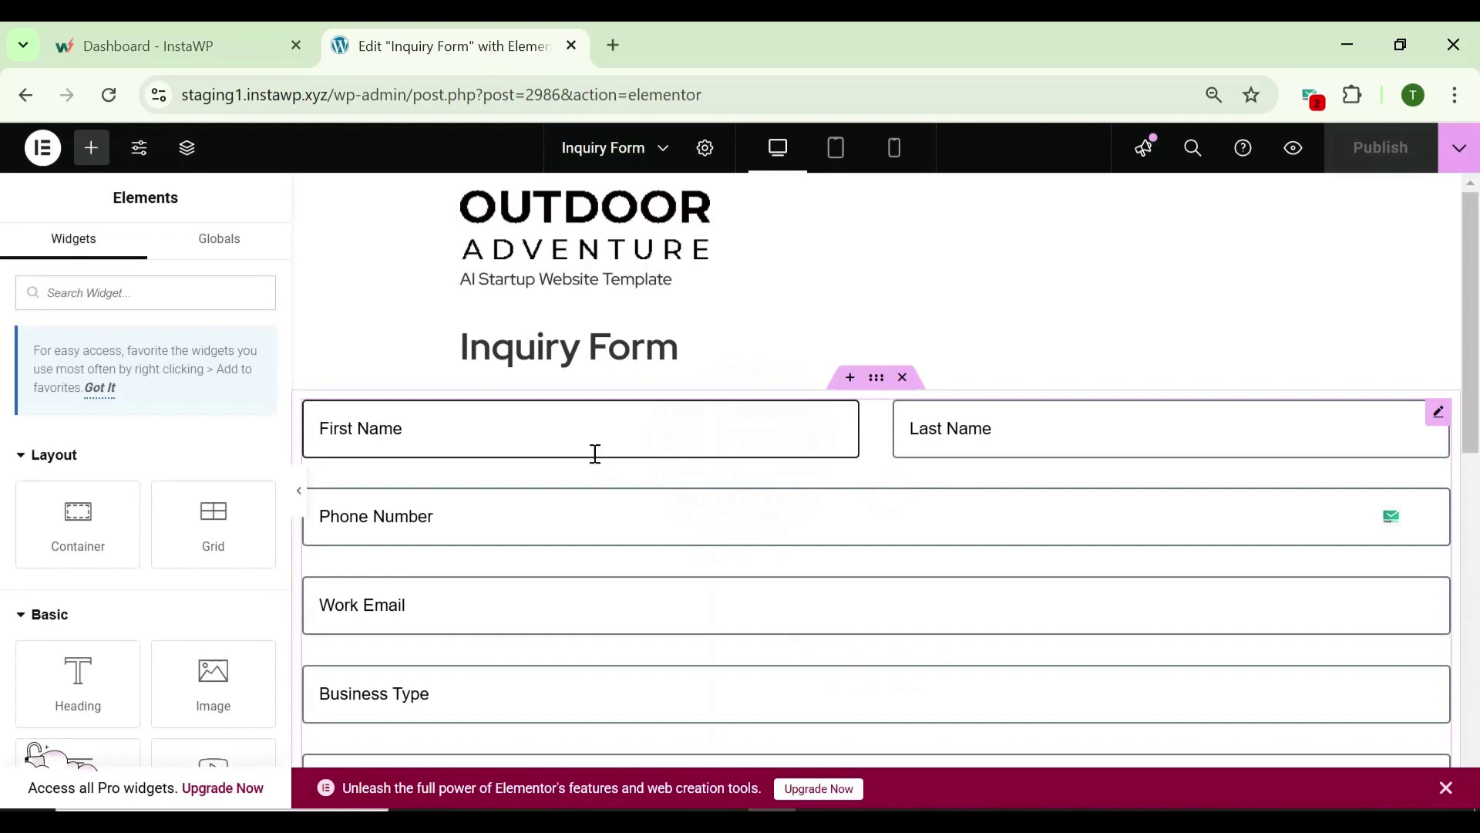
Search widgets for 'form', select the Cool Form Kit form and test letters in Phone Number
scroll(879, 466, "down", 6)
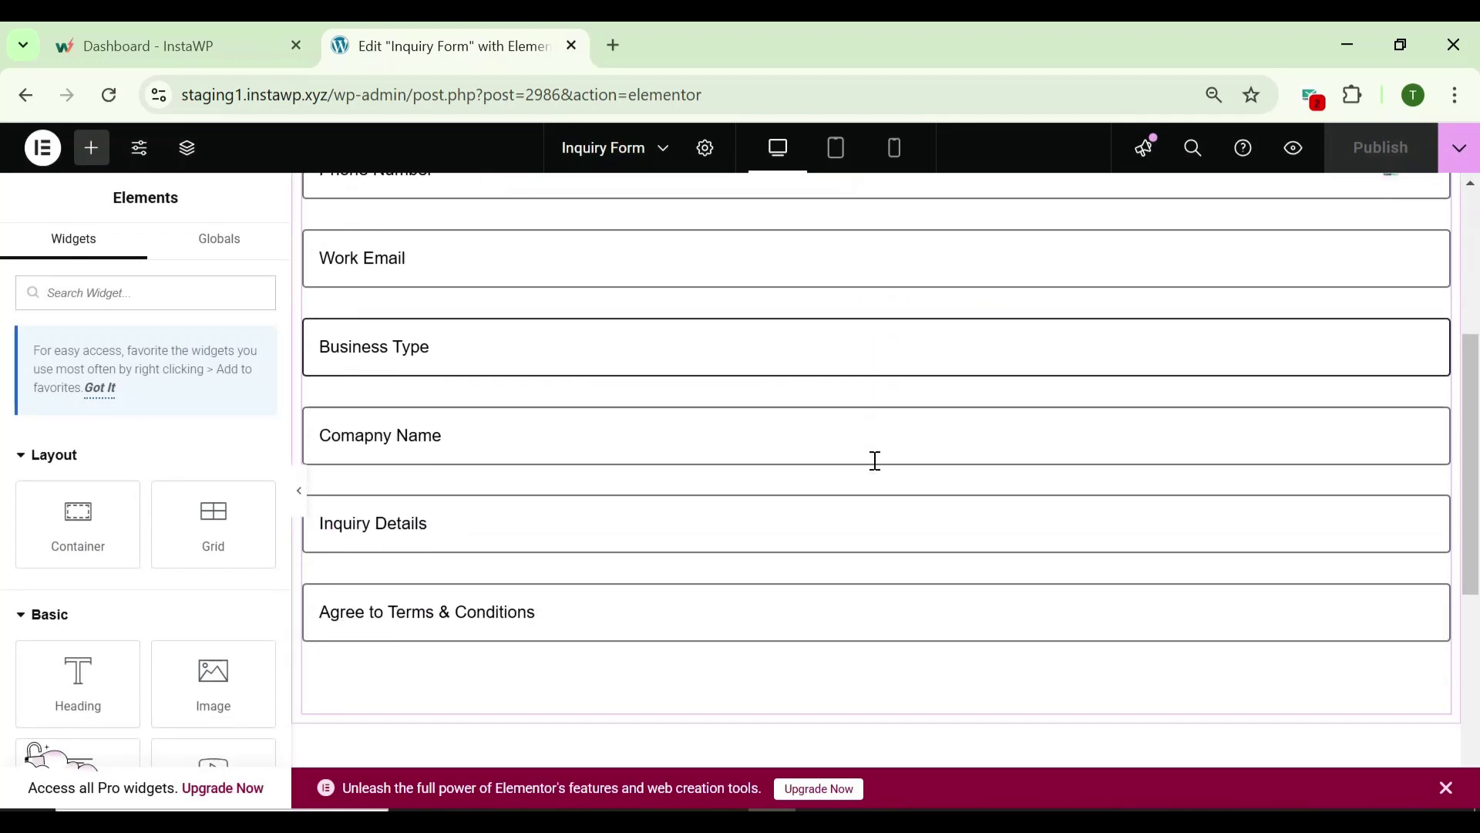
scroll(875, 460, "up", 6)
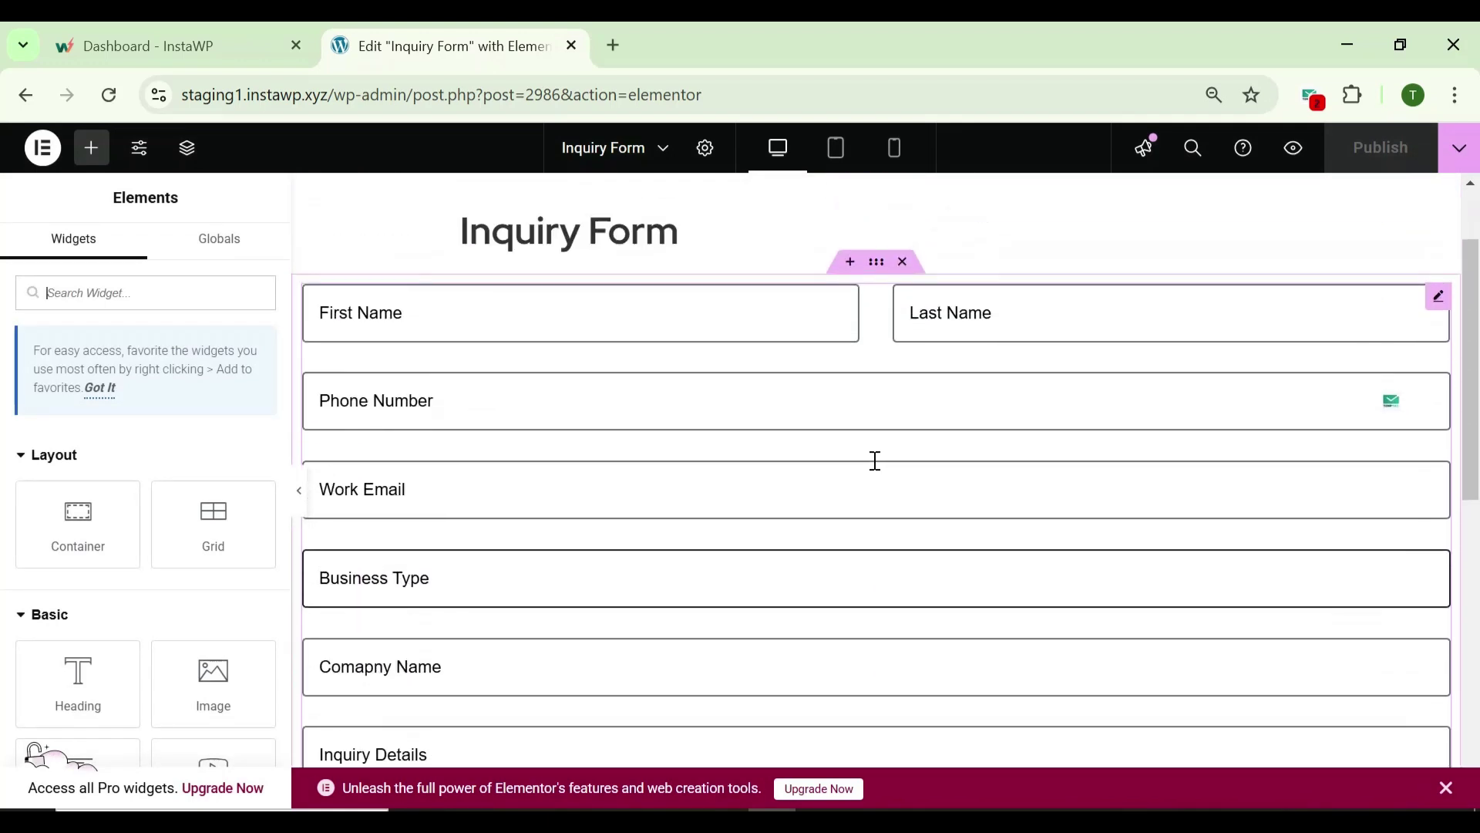
left_click(138, 291)
type("form")
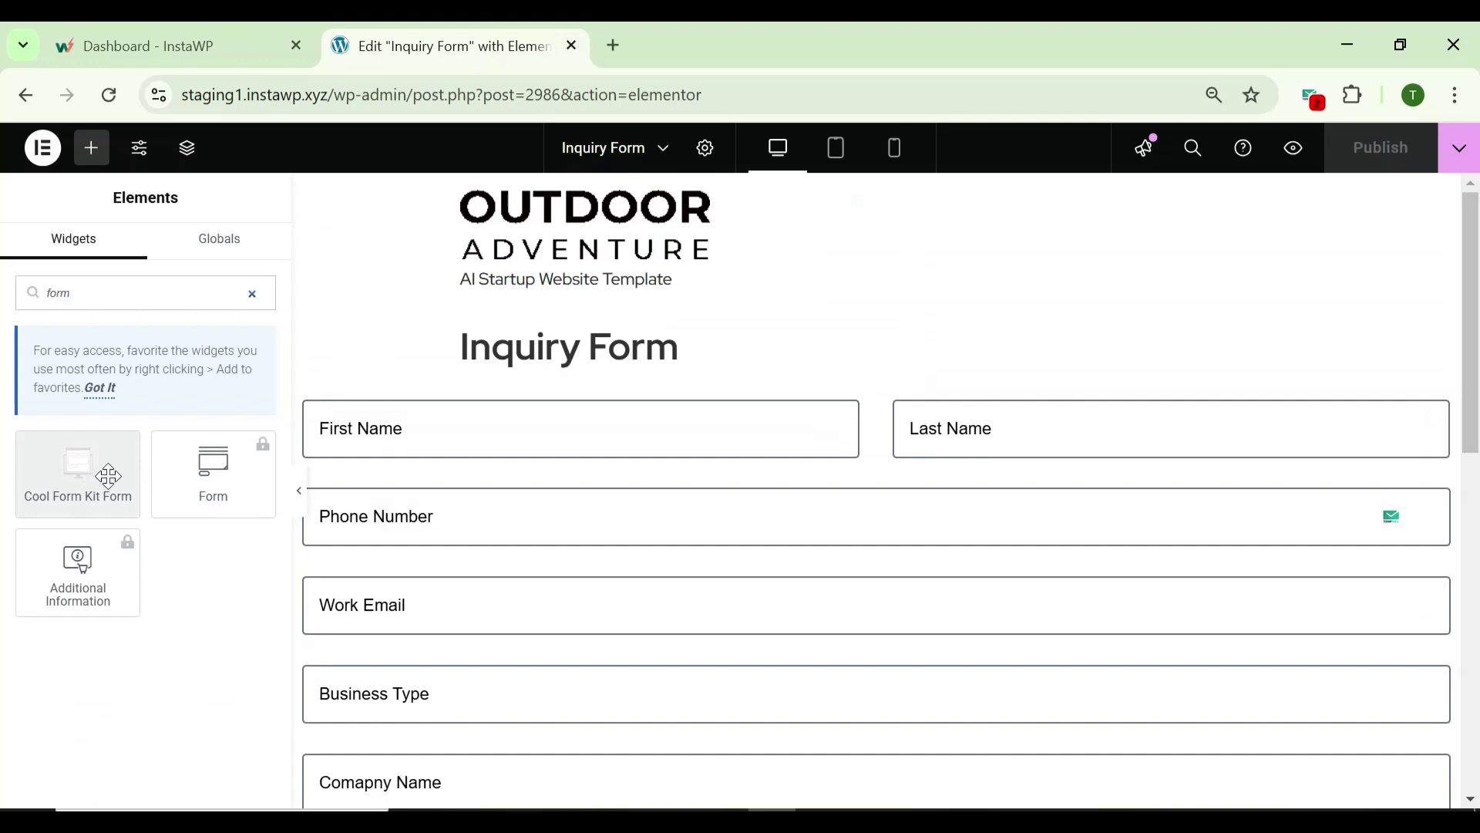
left_click(518, 486)
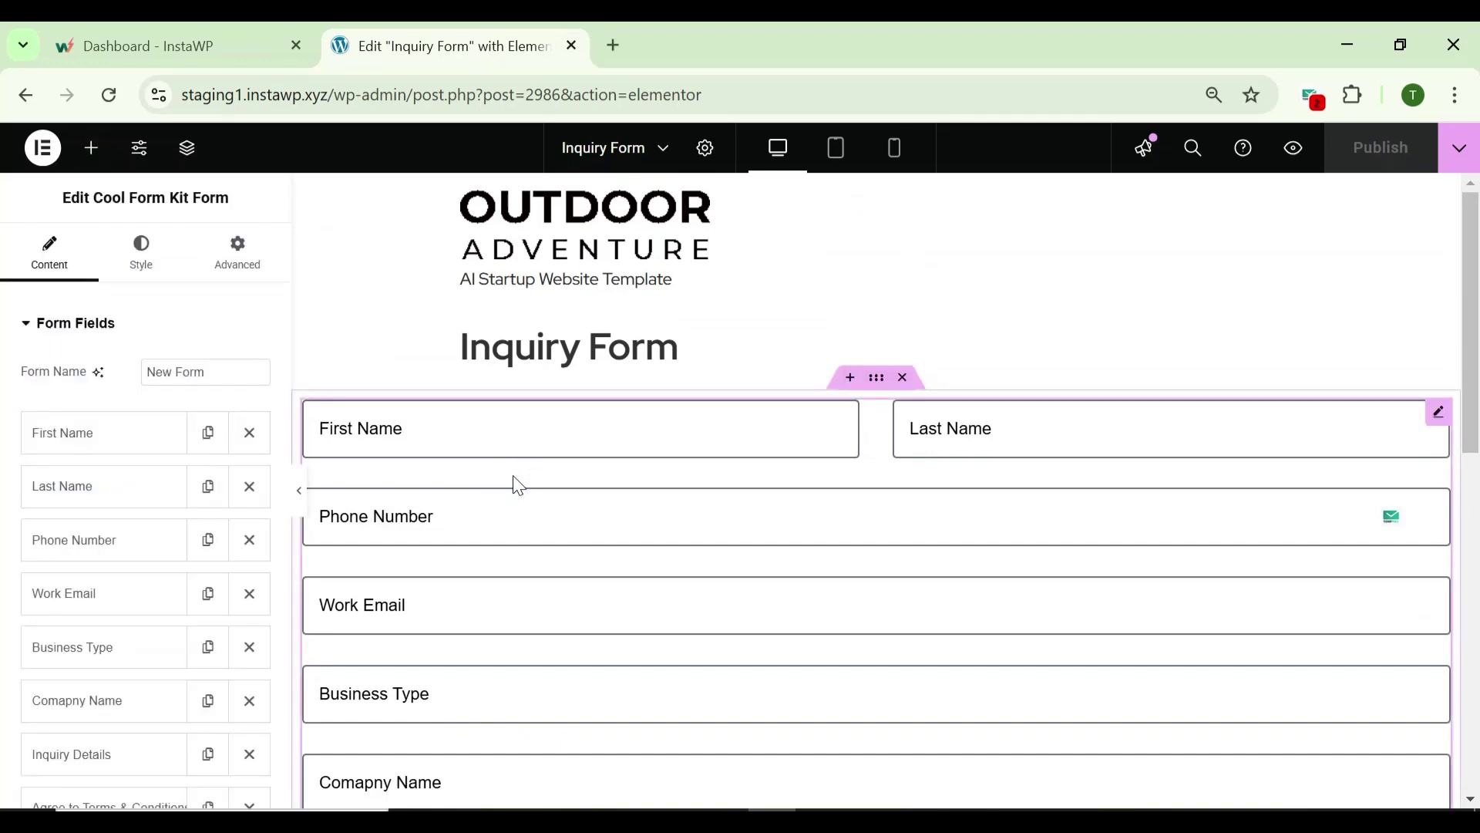
scroll(519, 485, "down", 1)
left_click(720, 406)
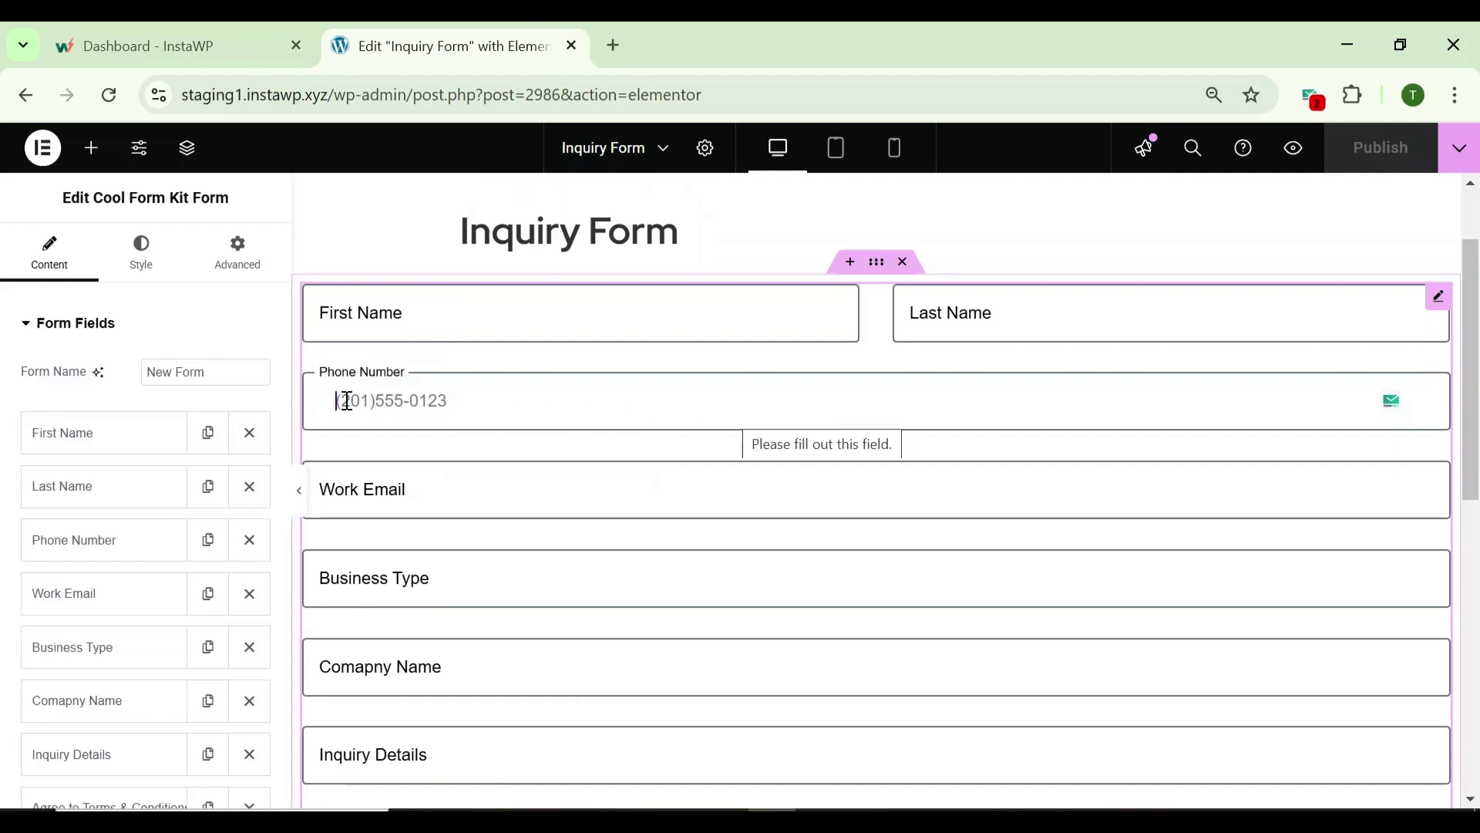
type("dahalkdfsj")
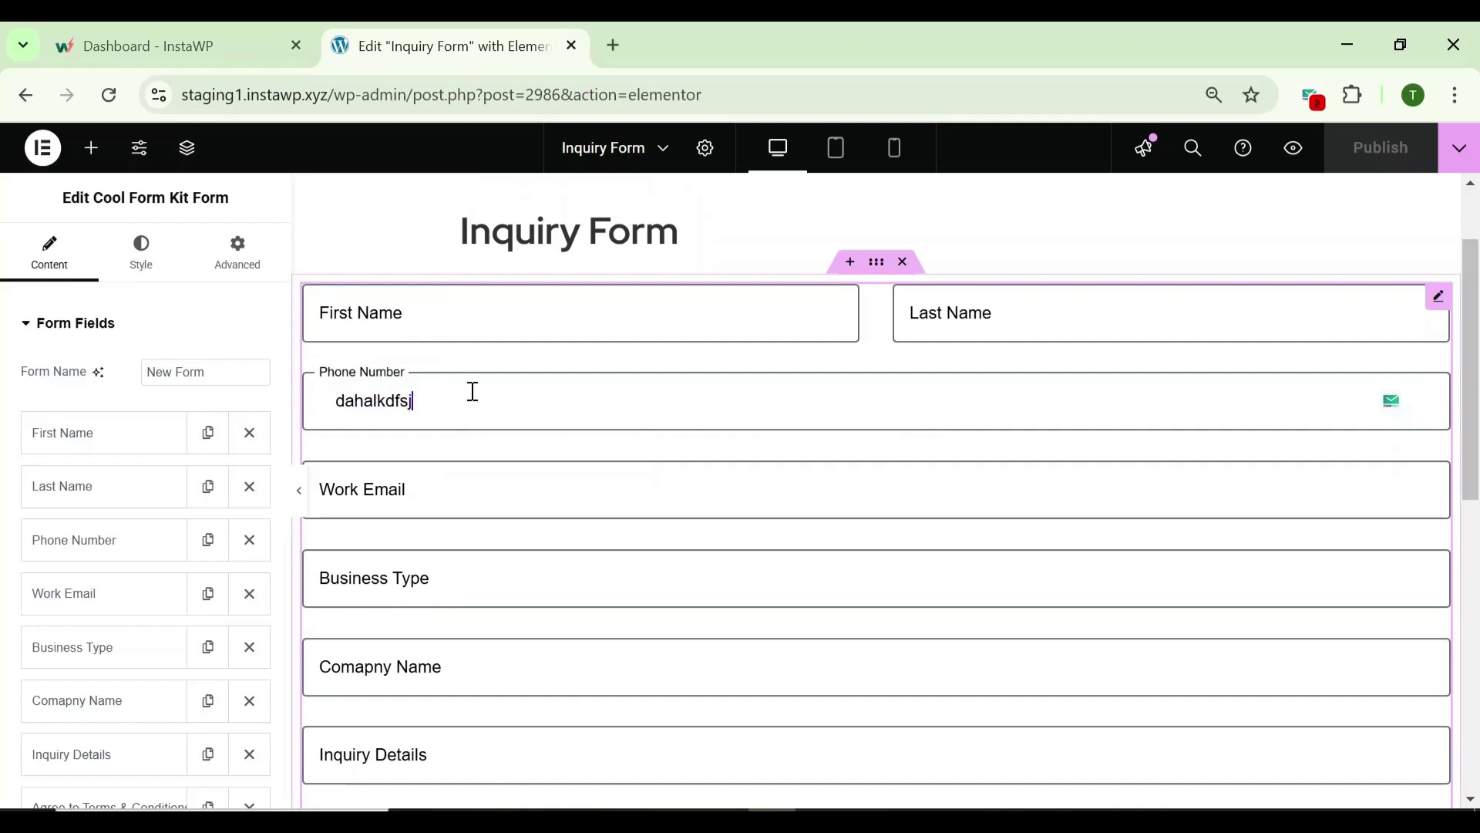
key("BackSpace")
key("BackSpace")
key("BackSpace")
key("BackSpace")
key("BackSpace")
key("BackSpace")
key("BackSpace")
key("BackSpace")
key("BackSpace")
key("BackSpace")
Set the Phone Number field Type to Tel and confirm typed letters are rejected
left_click(92, 545)
scroll(186, 529, "down", 2)
left_click(184, 517)
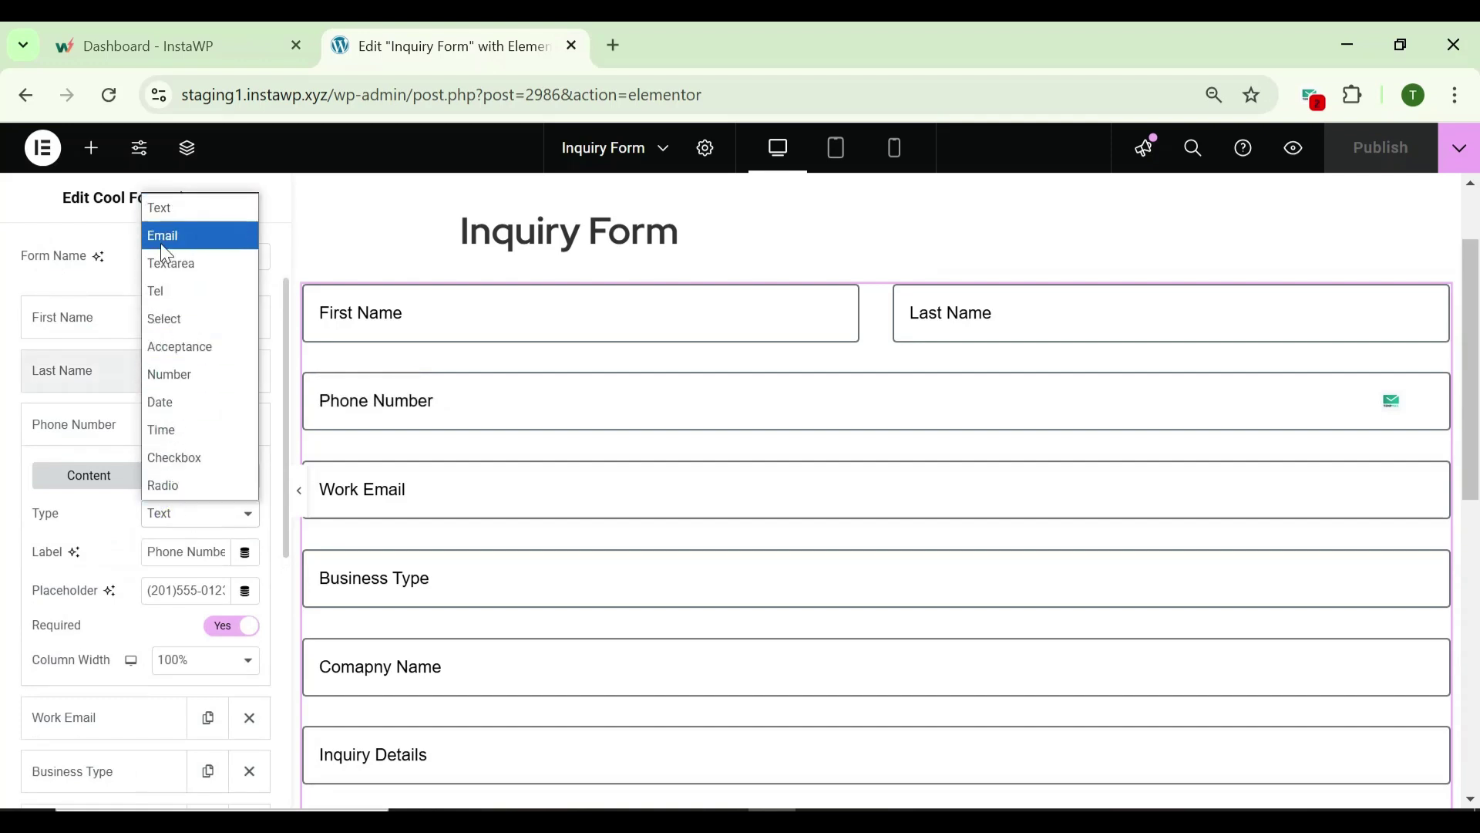
left_click(183, 291)
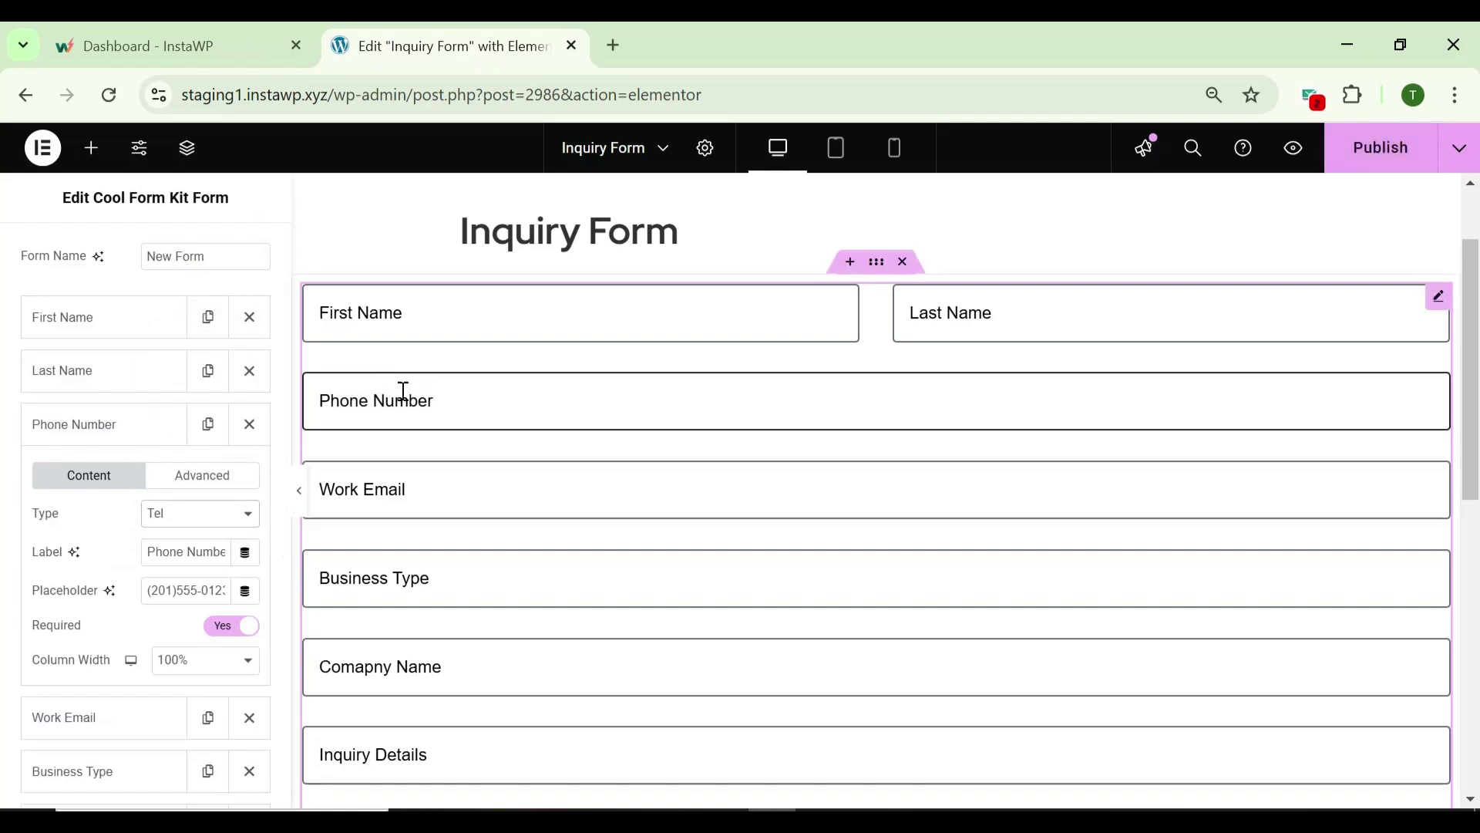
left_click(444, 402)
type("aggggggh")
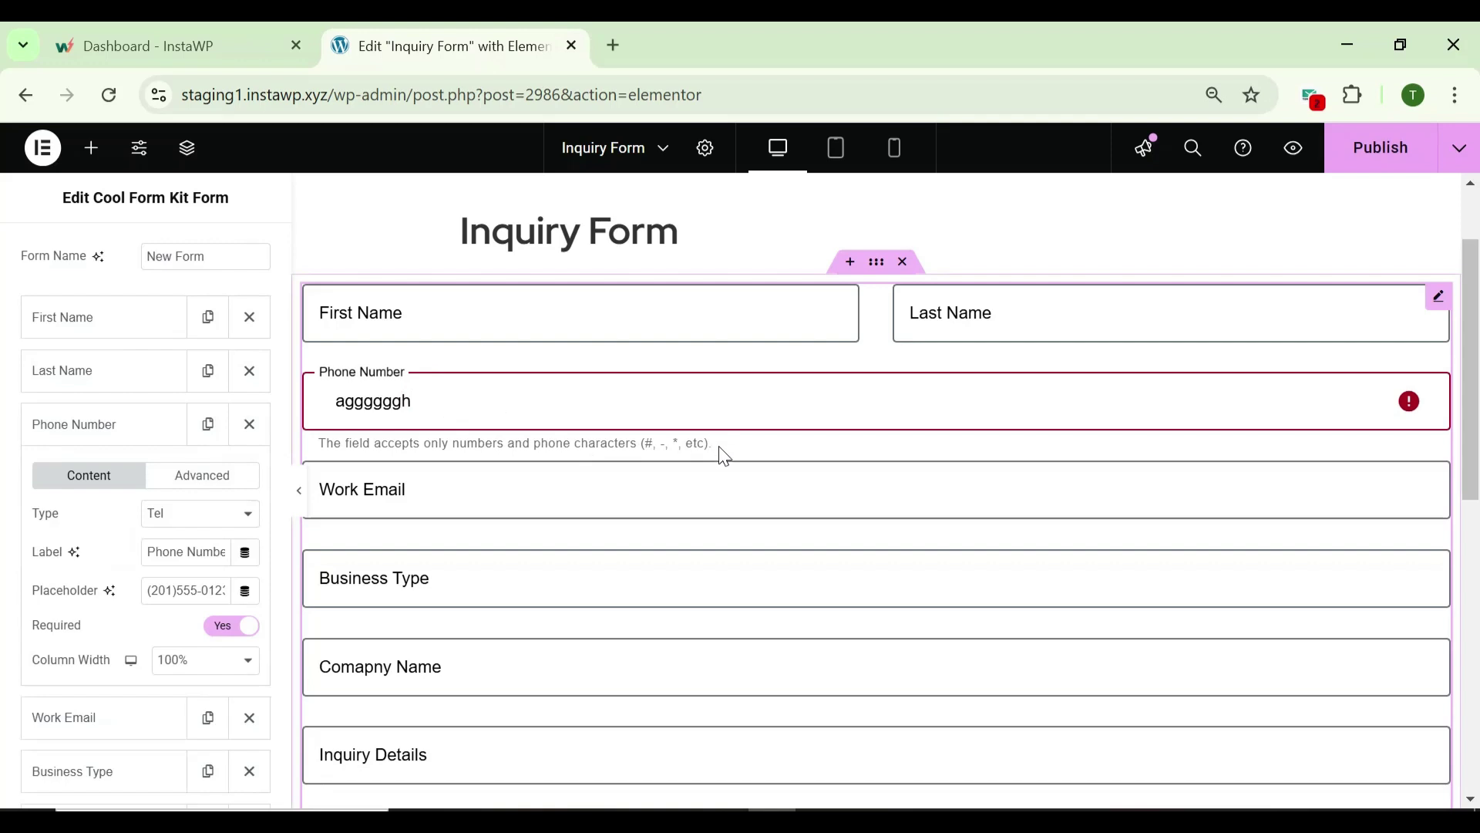
key("BackSpace")
key("BackSpace")
key("BackSpace")
key("BackSpace")
key("BackSpace")
key("BackSpace")
key("BackSpace")
key("BackSpace")
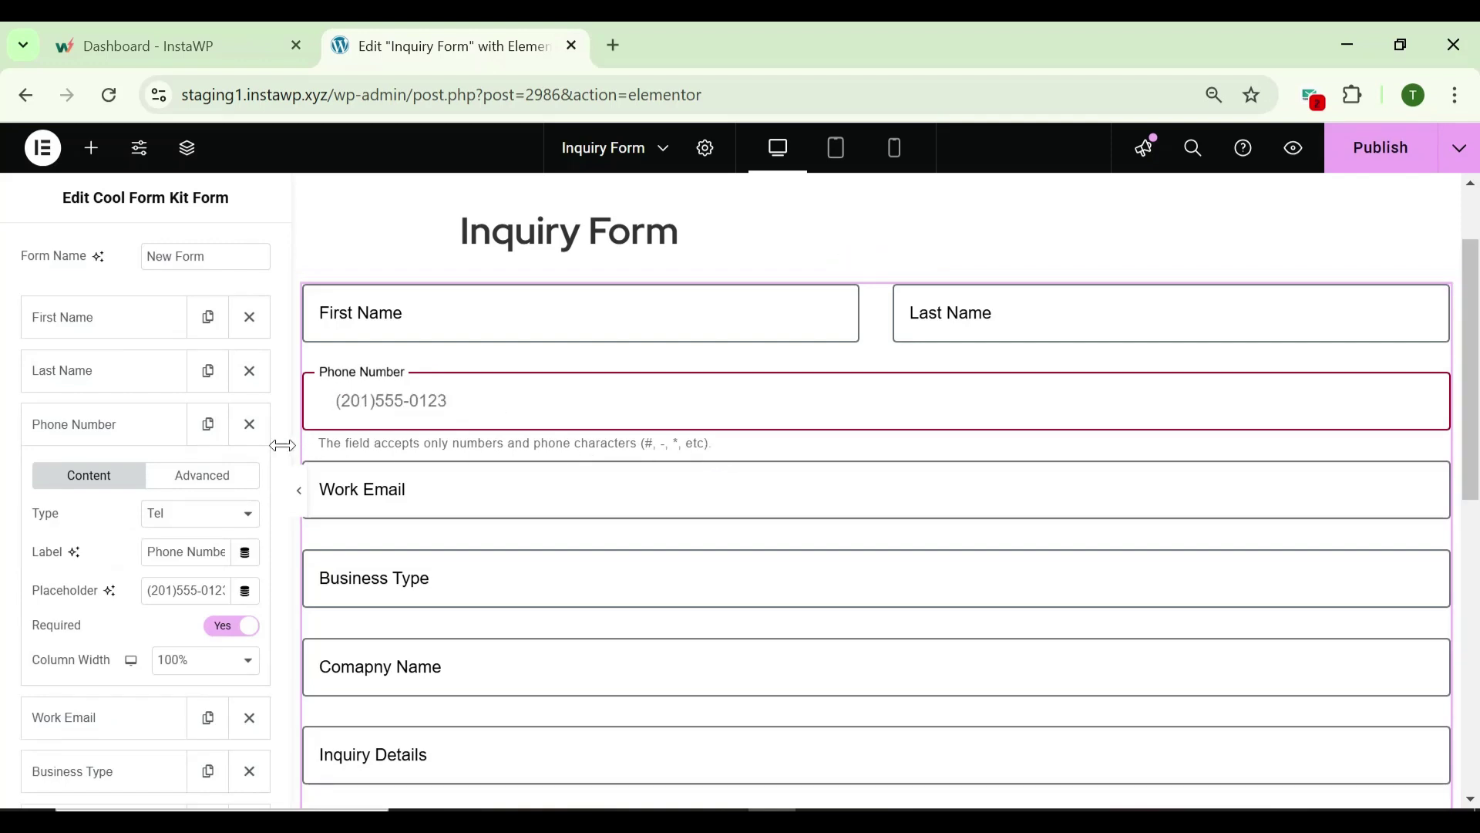
scroll(102, 455, "down", 1)
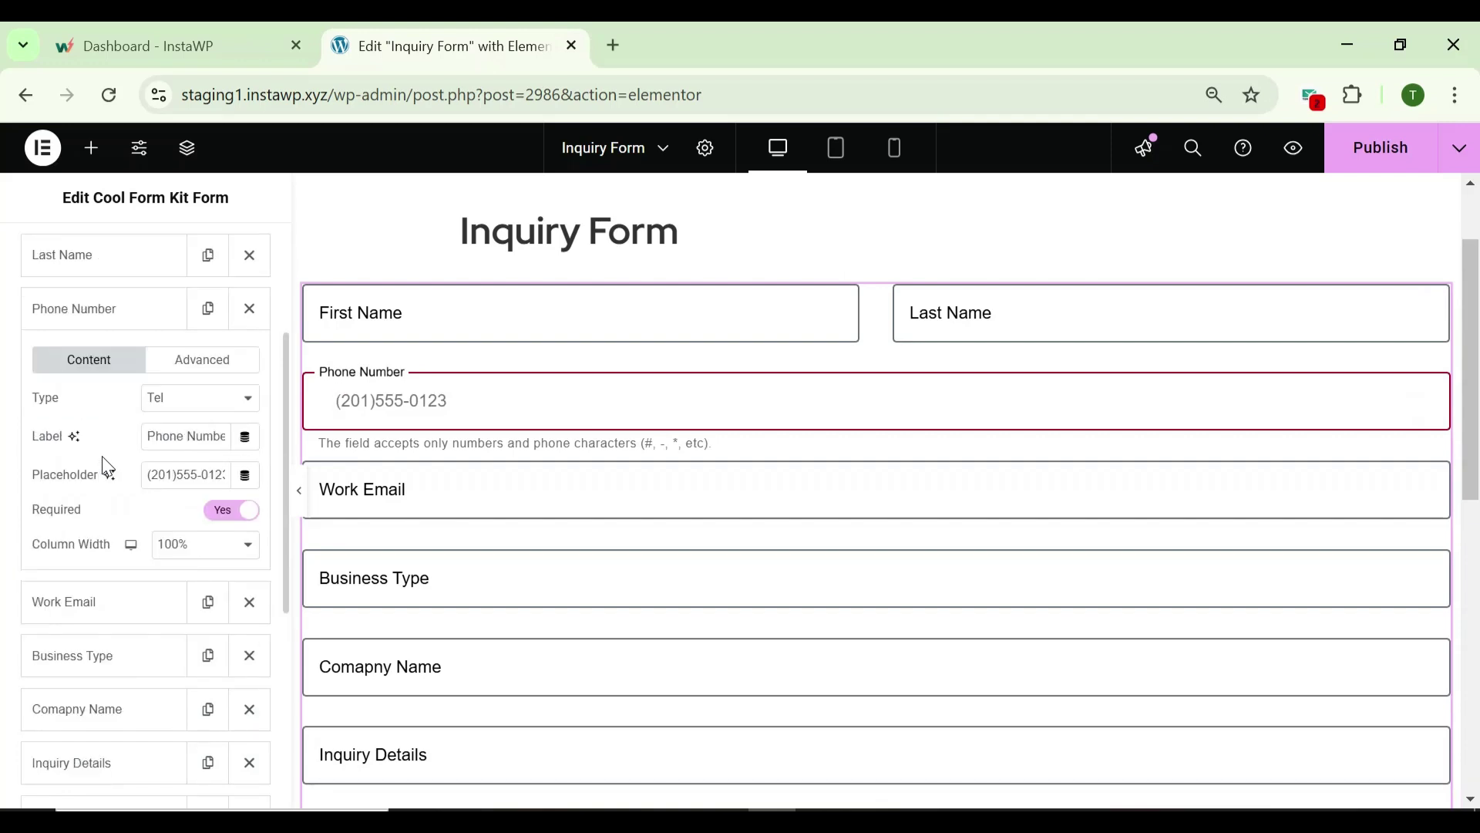
scroll(104, 463, "down", 1)
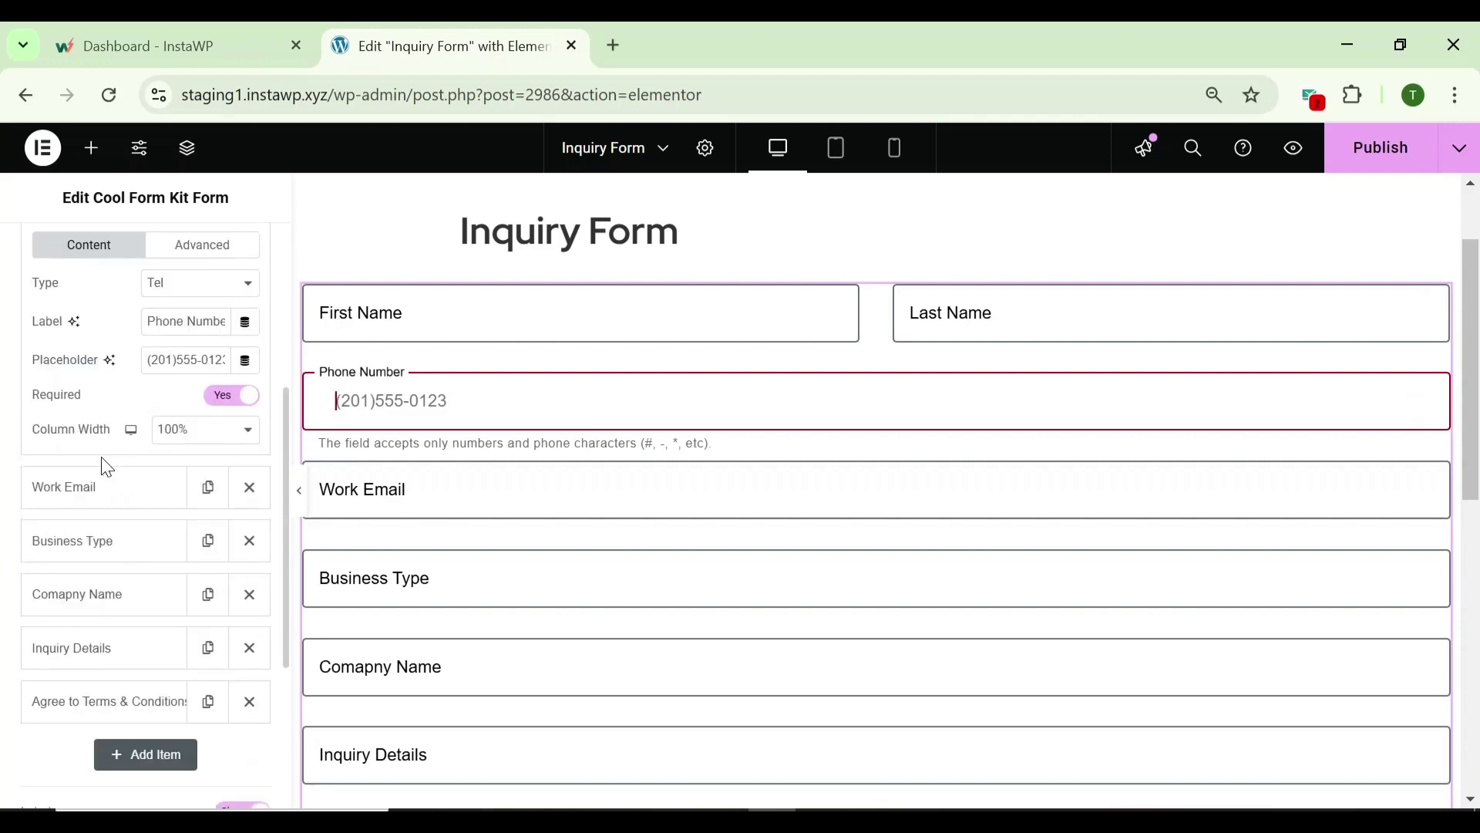
left_click(136, 496)
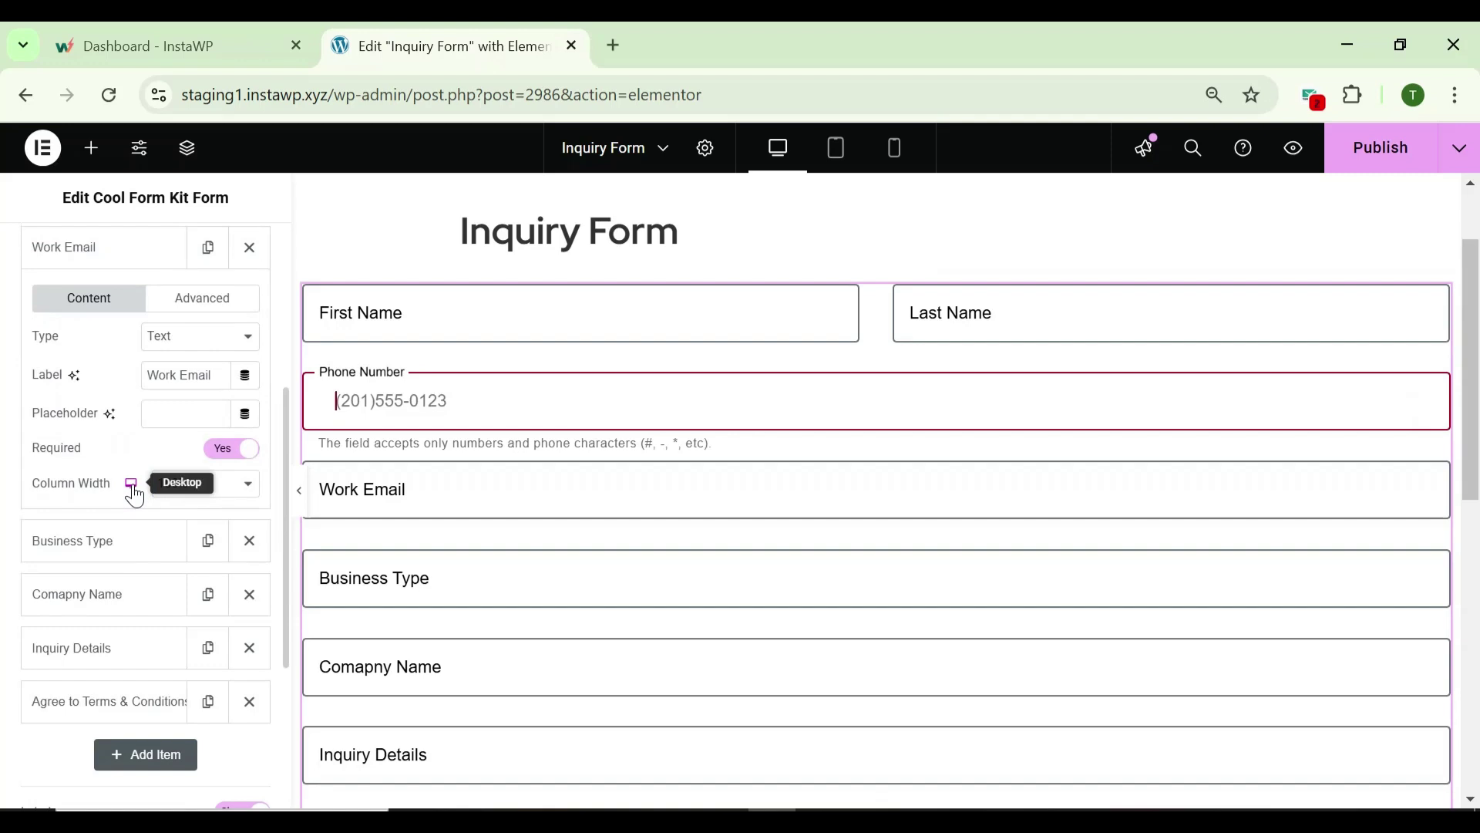
Set the Work Email field Type to Email
left_click(243, 344)
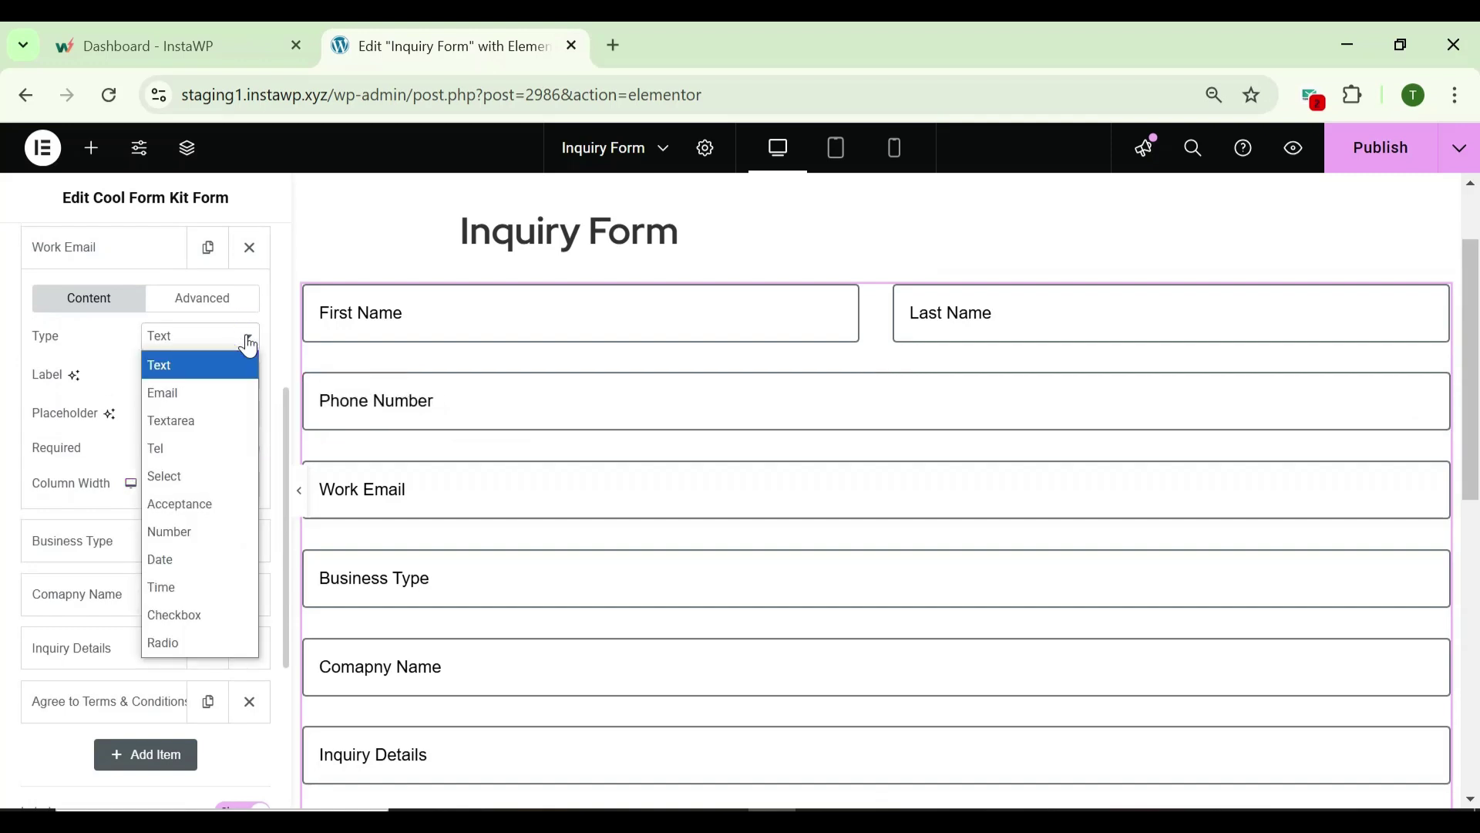
left_click(194, 395)
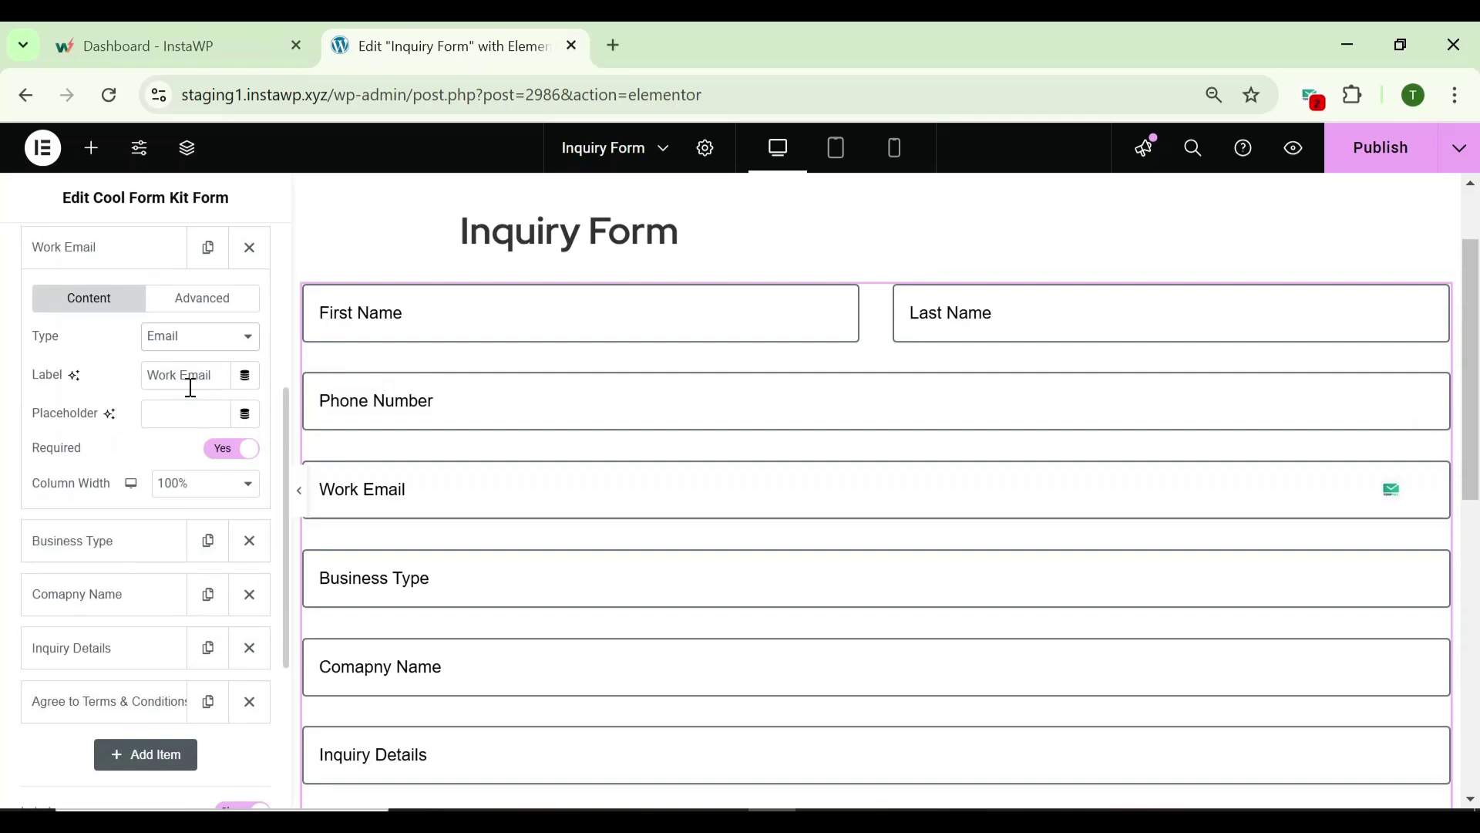
scroll(192, 392, "down", 2)
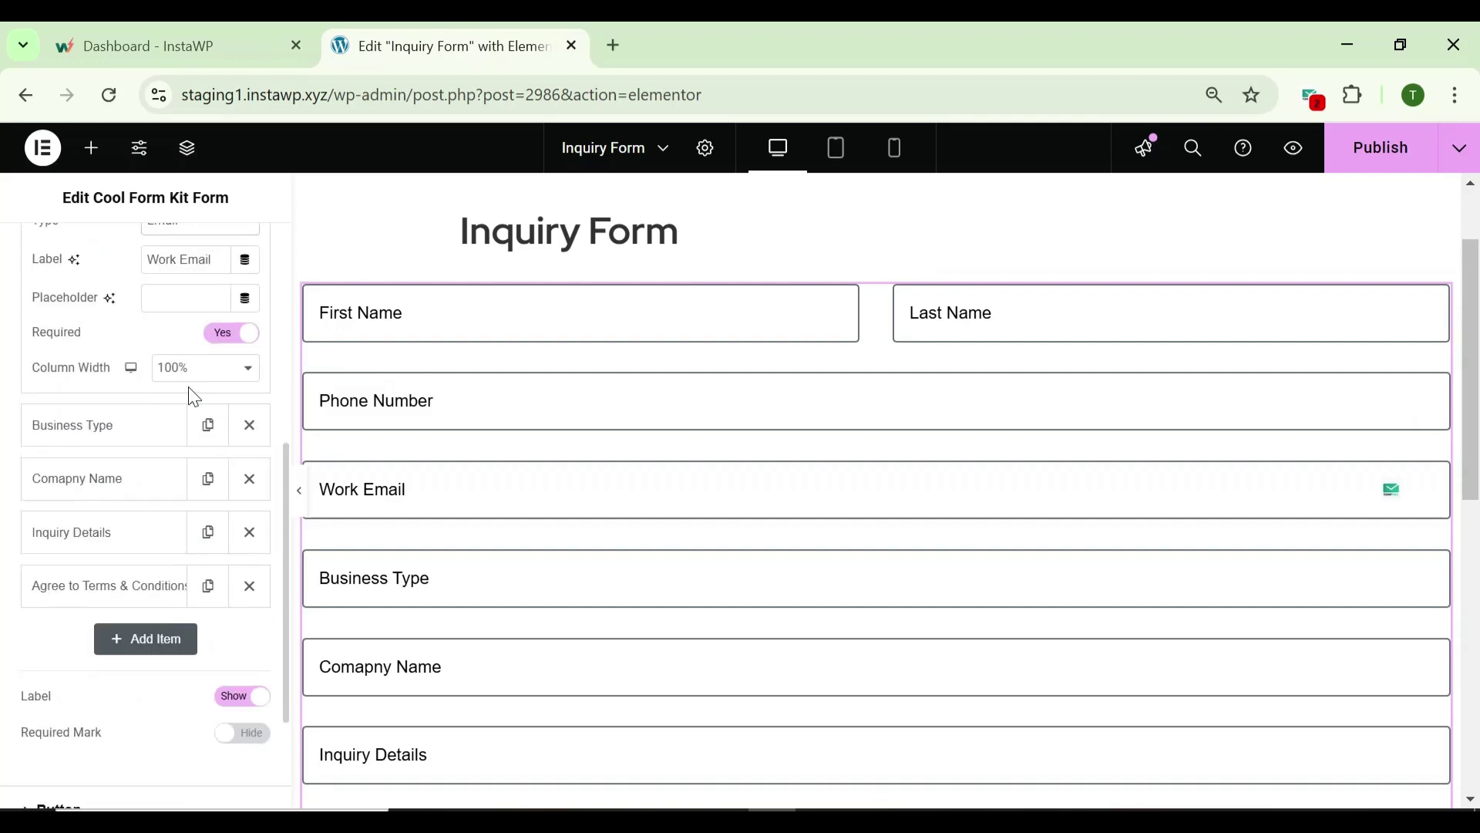
Make Business Type a Select field with options Choose, Hardware, Software and Both
left_click(143, 432)
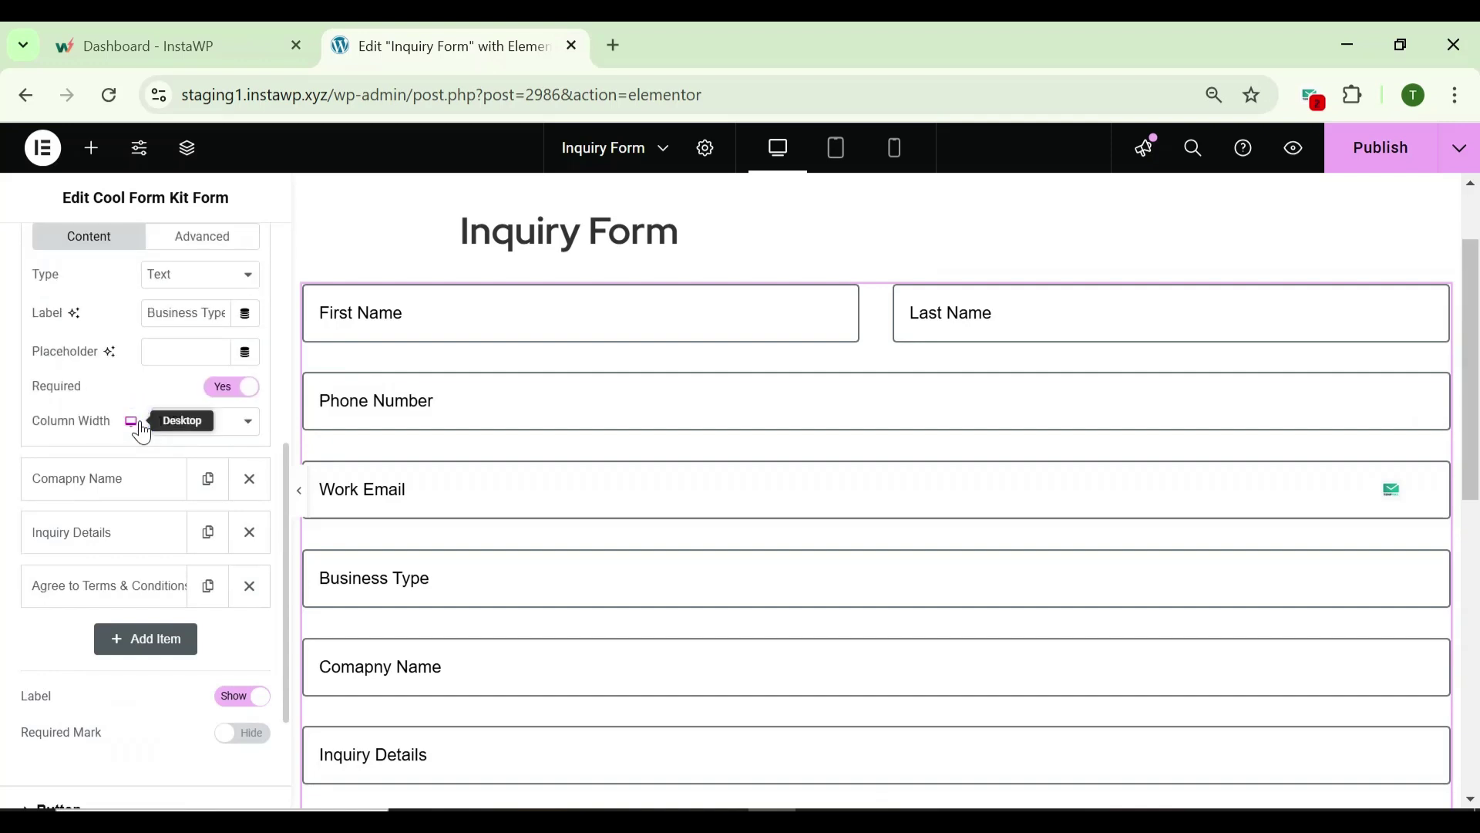
scroll(143, 432, "up", 2)
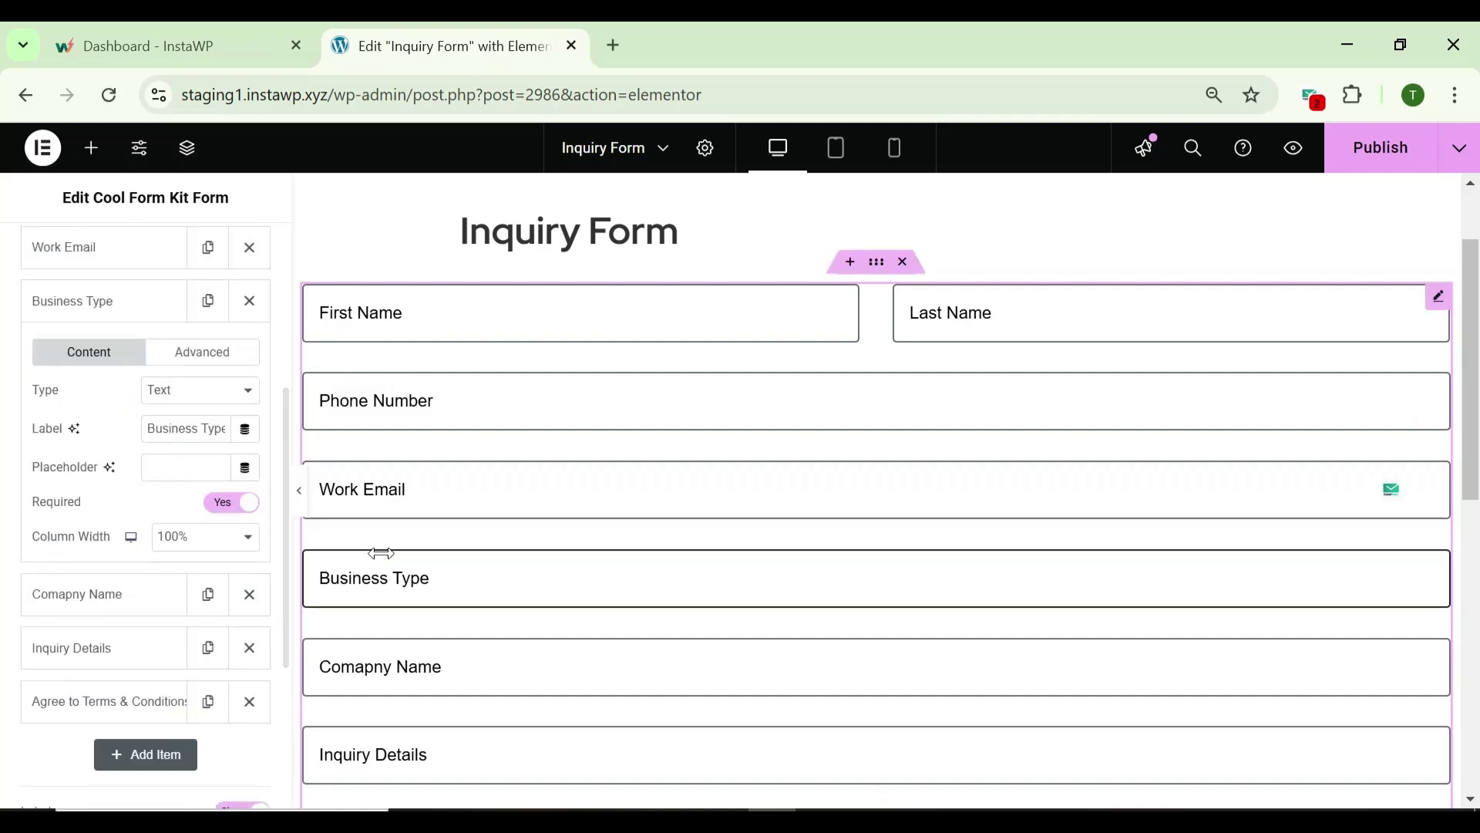
left_click(609, 567)
scroll(888, 565, "down", 2)
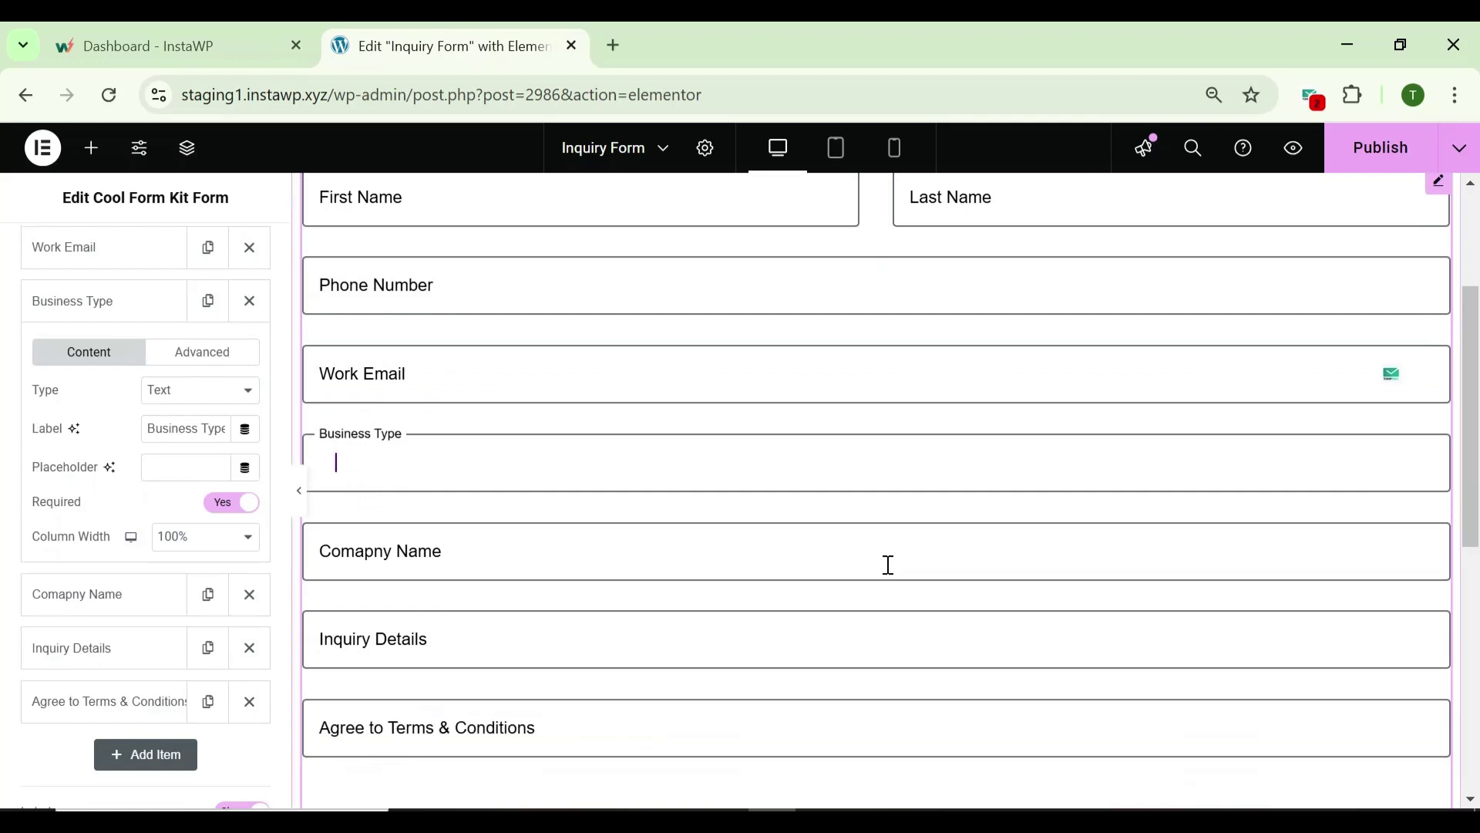
left_click(251, 395)
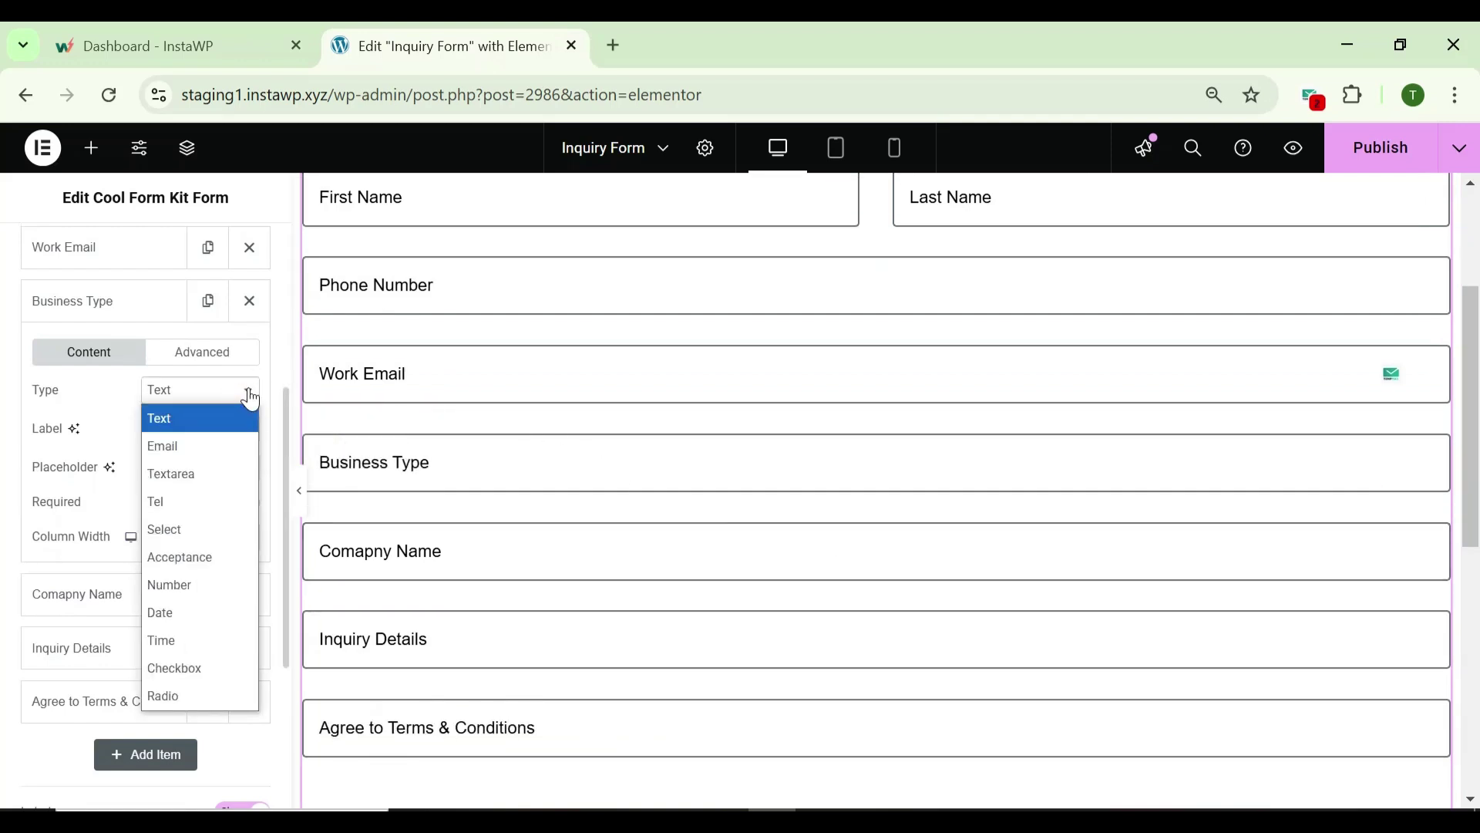
left_click(197, 530)
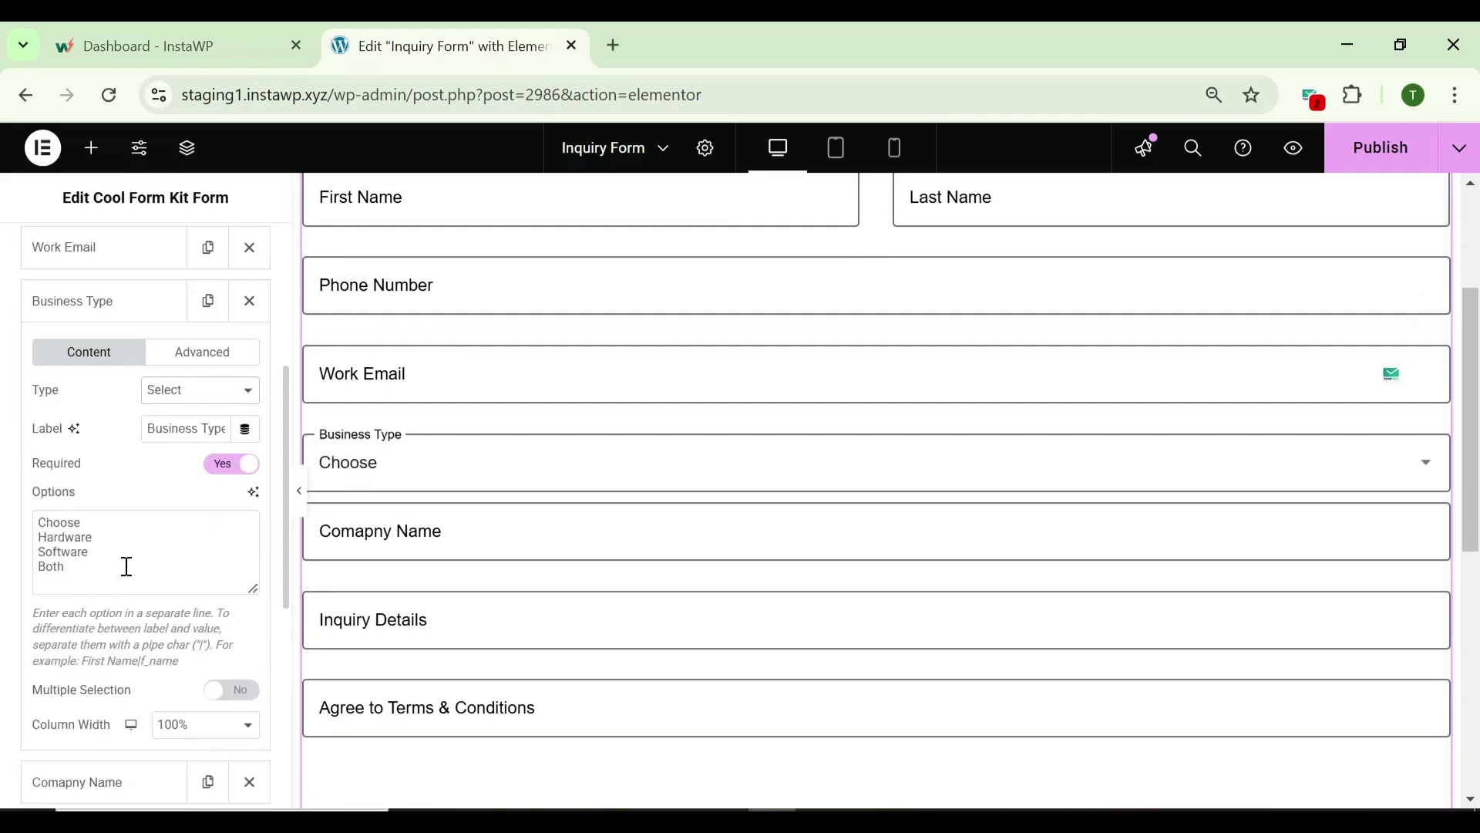
left_click_drag(99, 571, 41, 527)
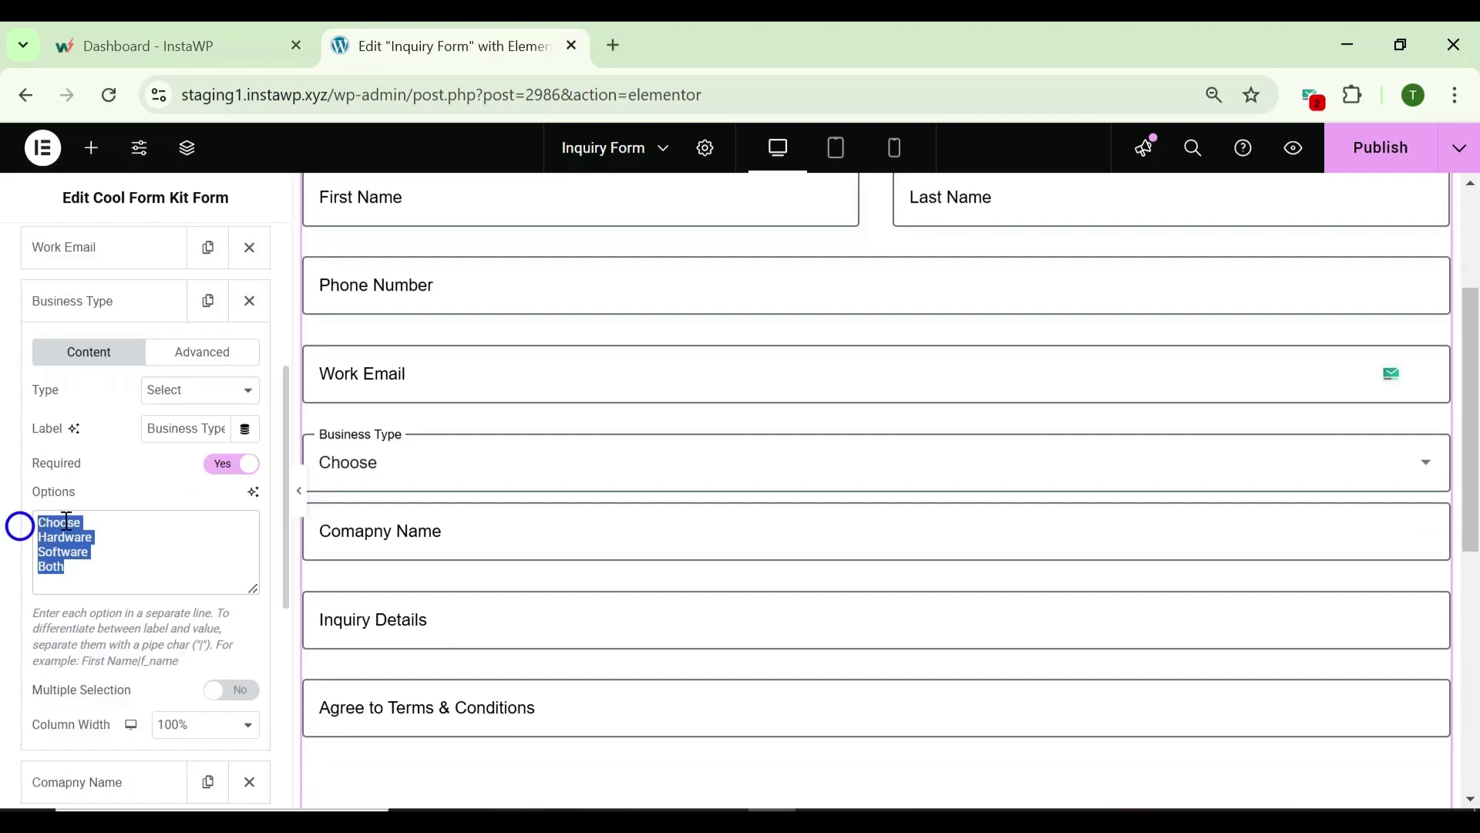
scroll(132, 524, "down", 5)
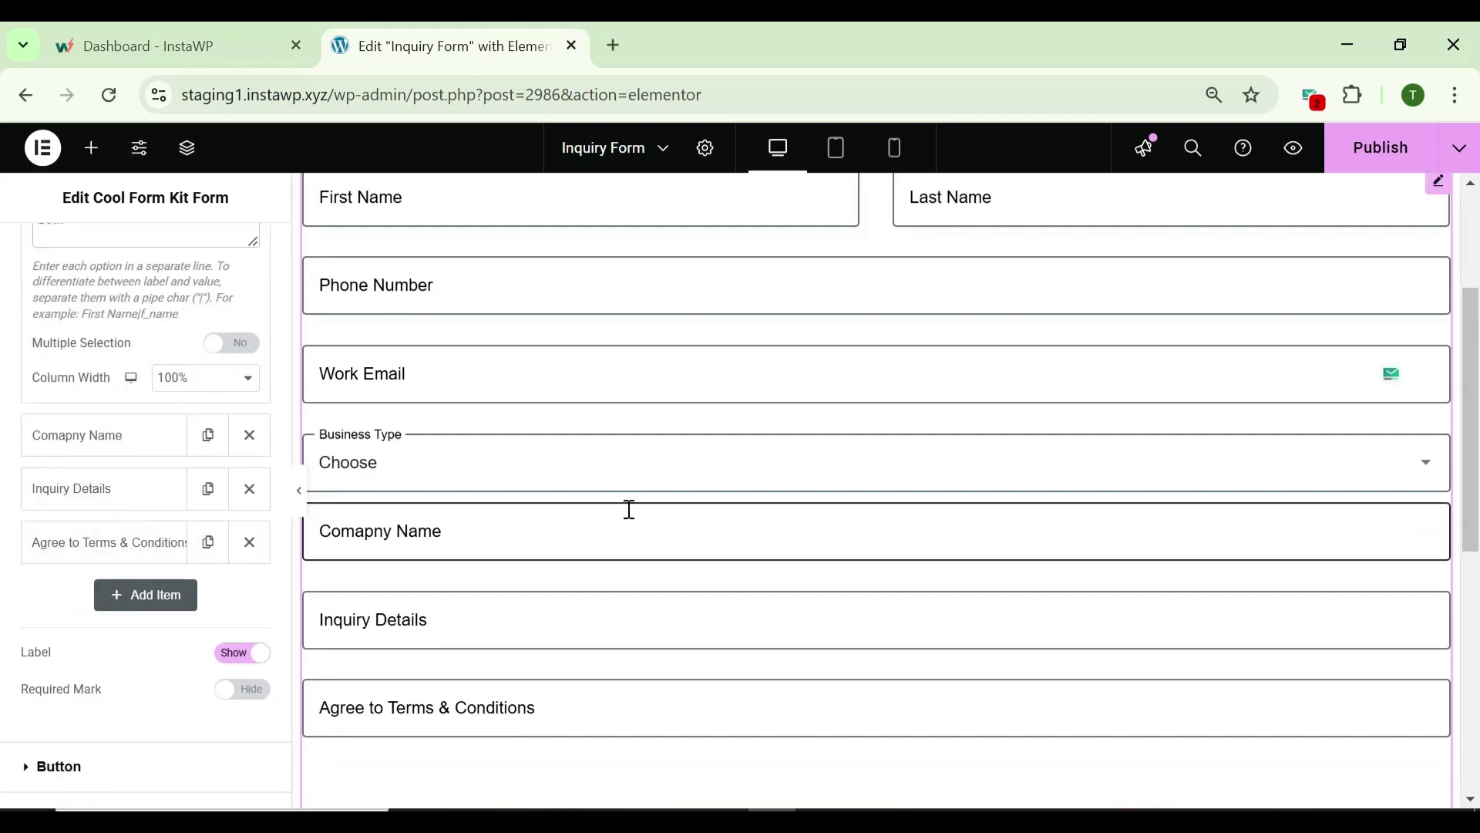
scroll(627, 506, "down", 3)
Expand the Agree to Terms & Conditions field settings and its type list
left_click(479, 472)
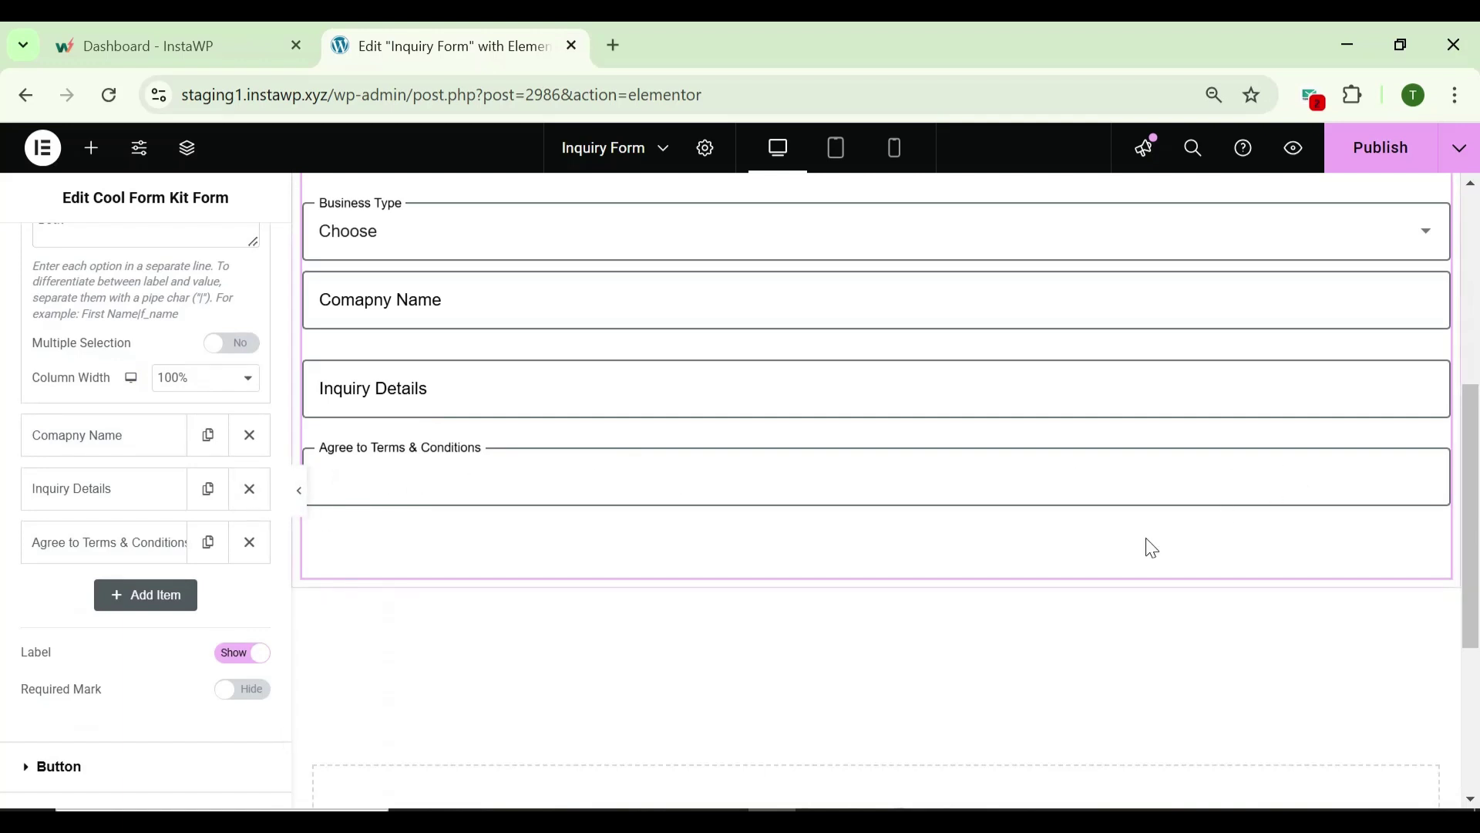
left_click(162, 541)
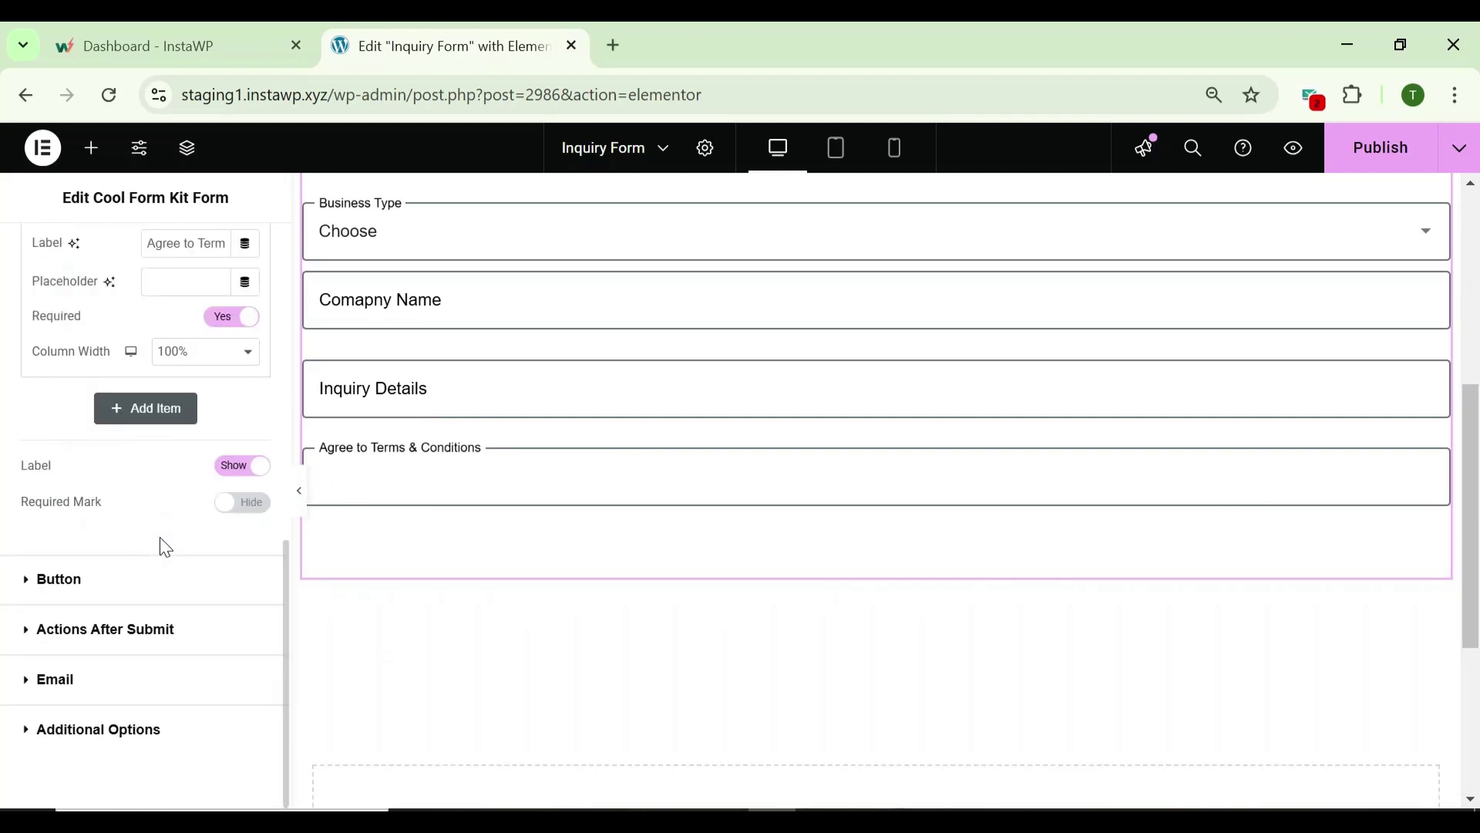
left_click(198, 441)
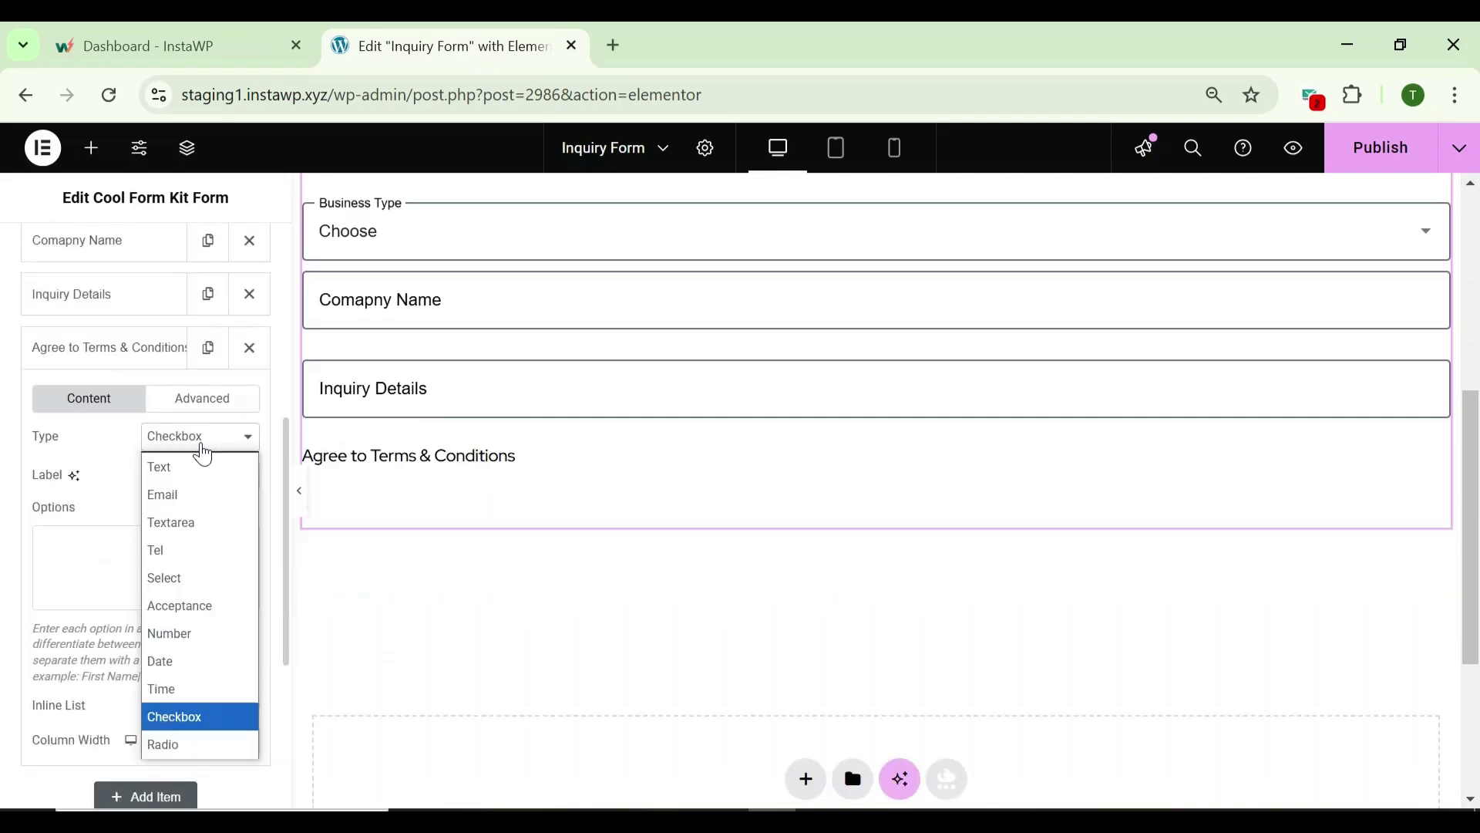
Set the terms field Type to Acceptance with privacy consent text, Checked by Default left off
left_click(202, 606)
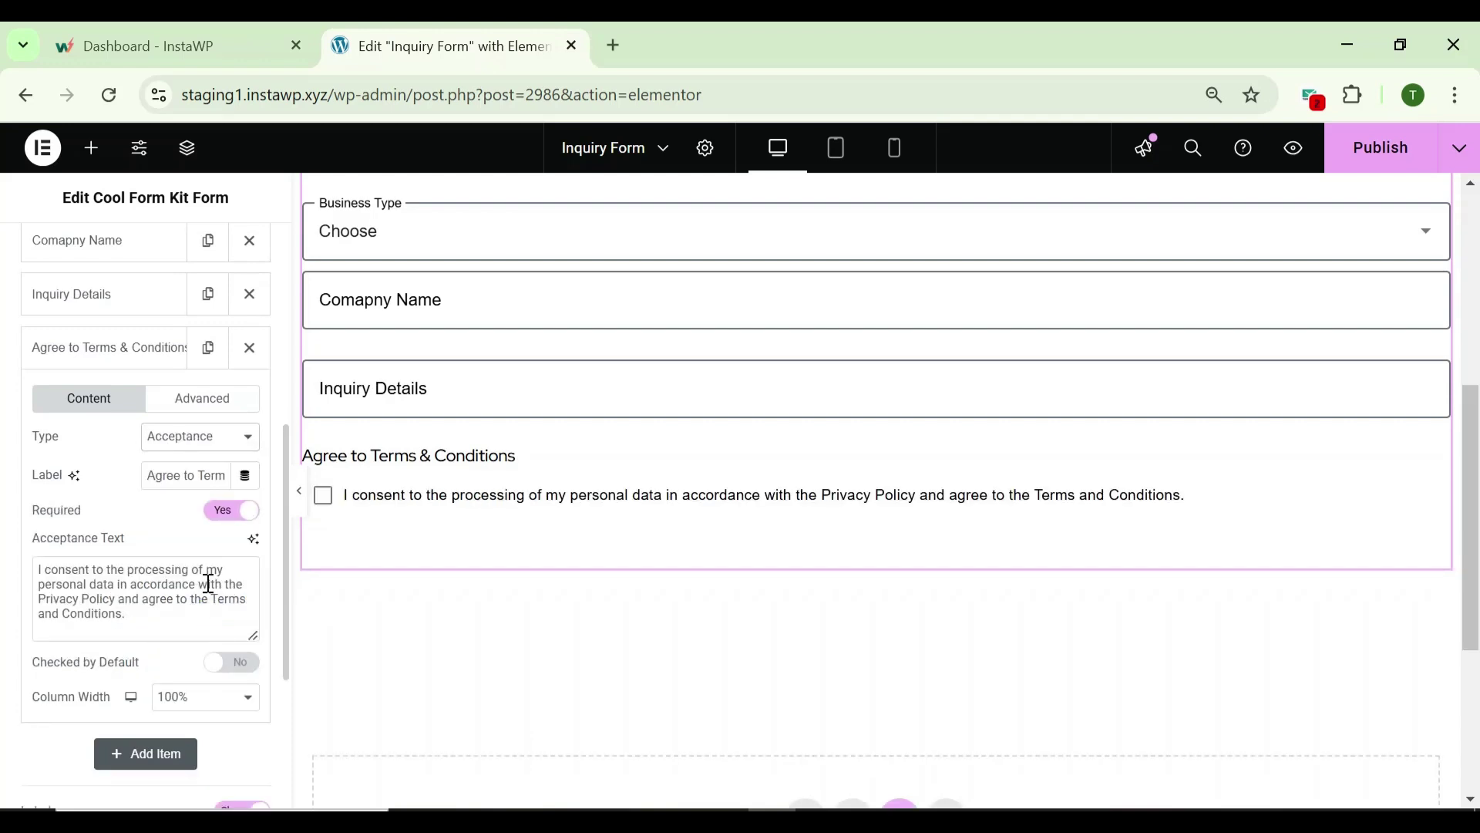
left_click_drag(41, 574, 145, 612)
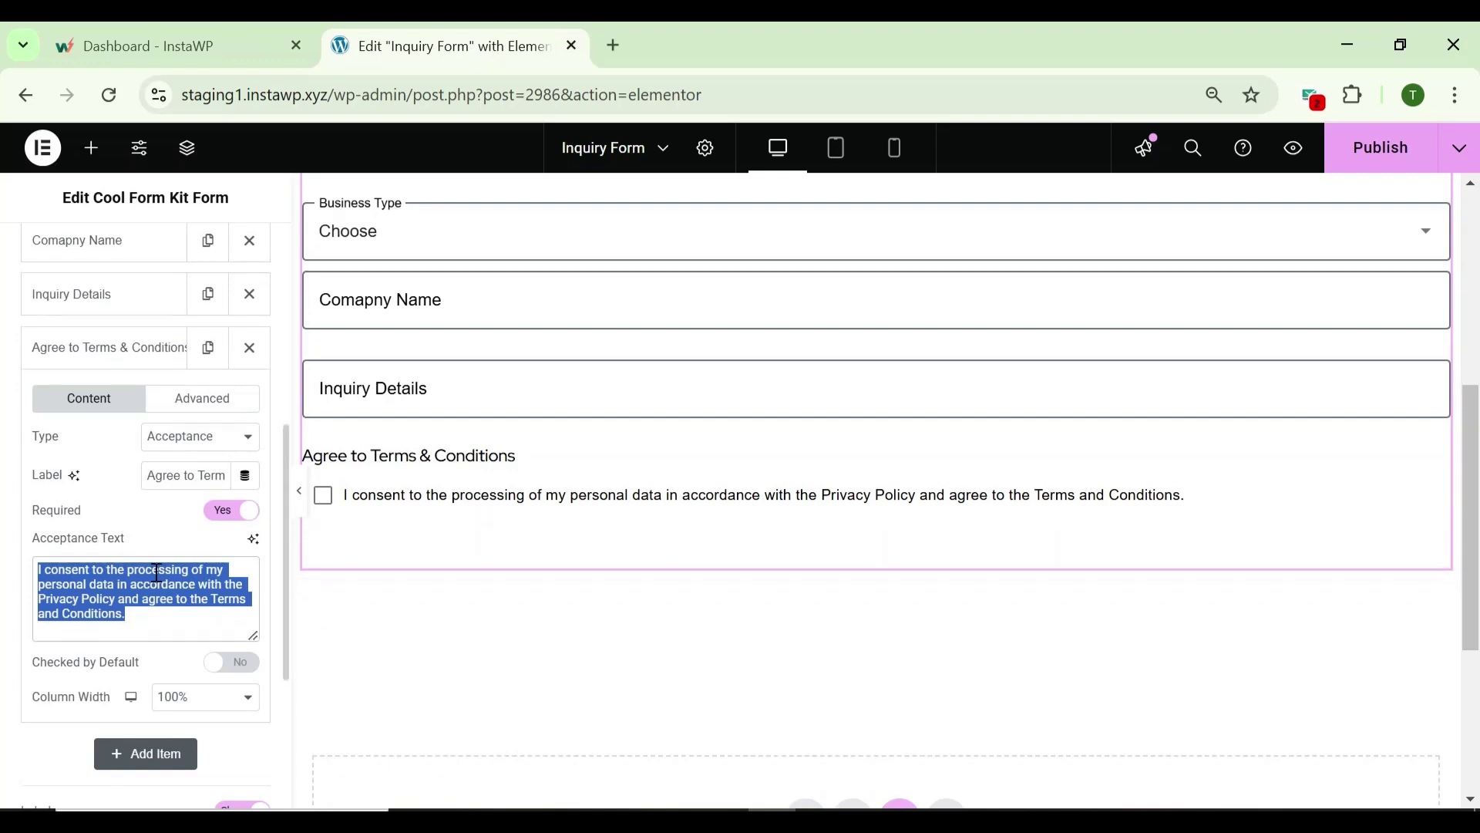
scroll(156, 573, "down", 2)
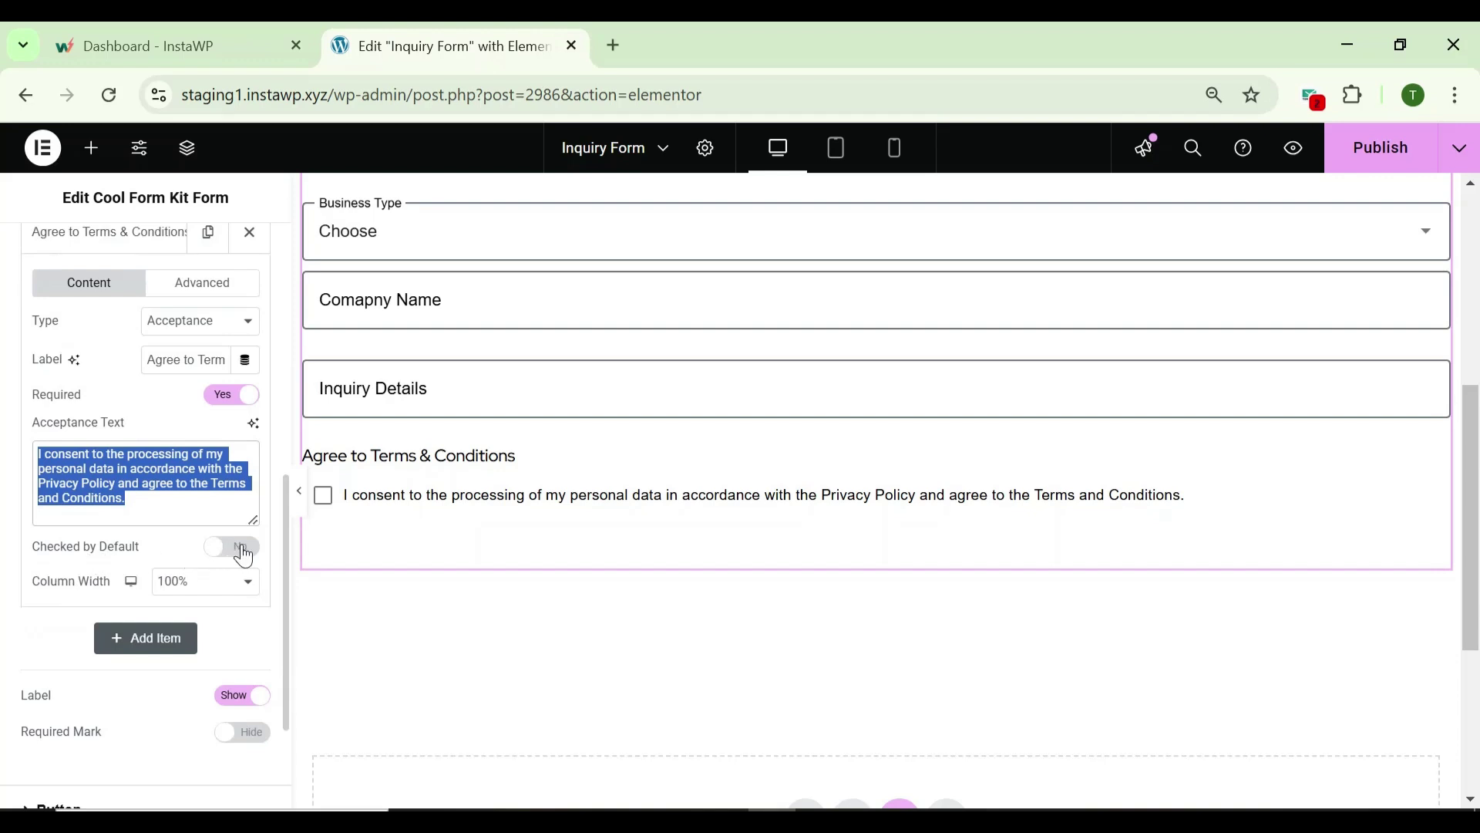
left_click(243, 553)
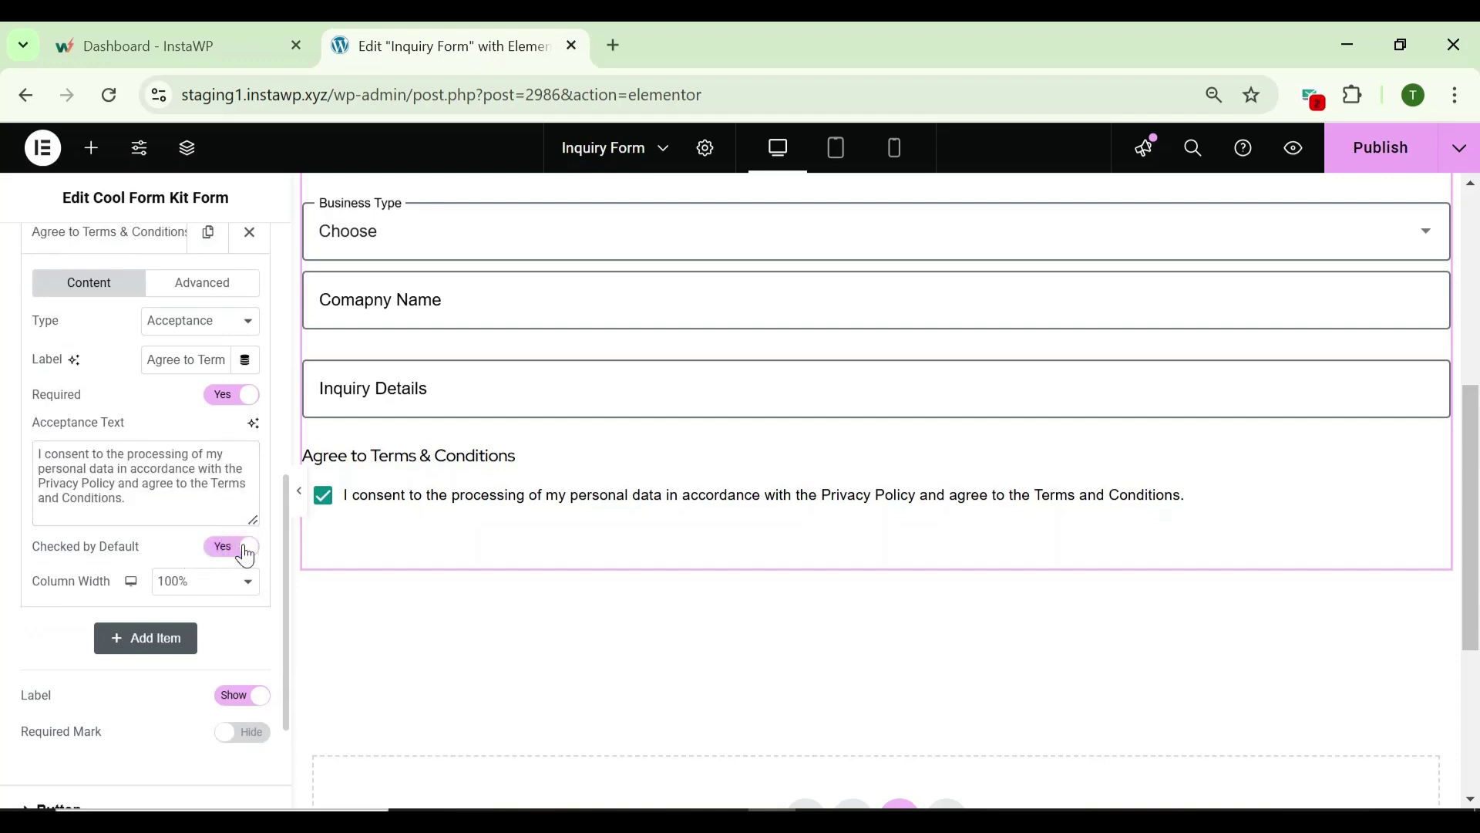
left_click(245, 554)
scroll(107, 565, "down", 3)
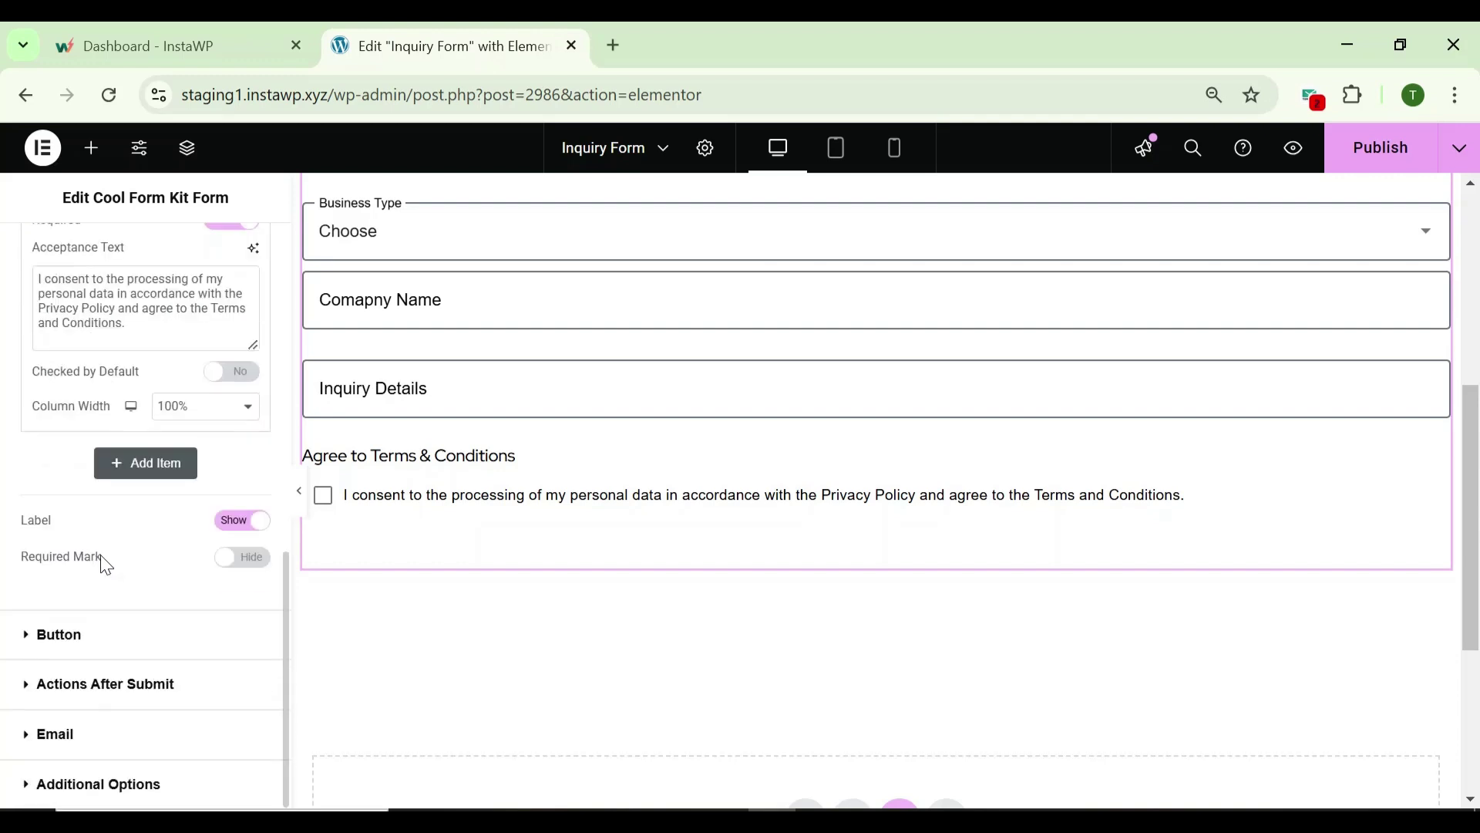
Add Redirect beside Email under Actions After Submit, then expand the Email section
left_click(90, 636)
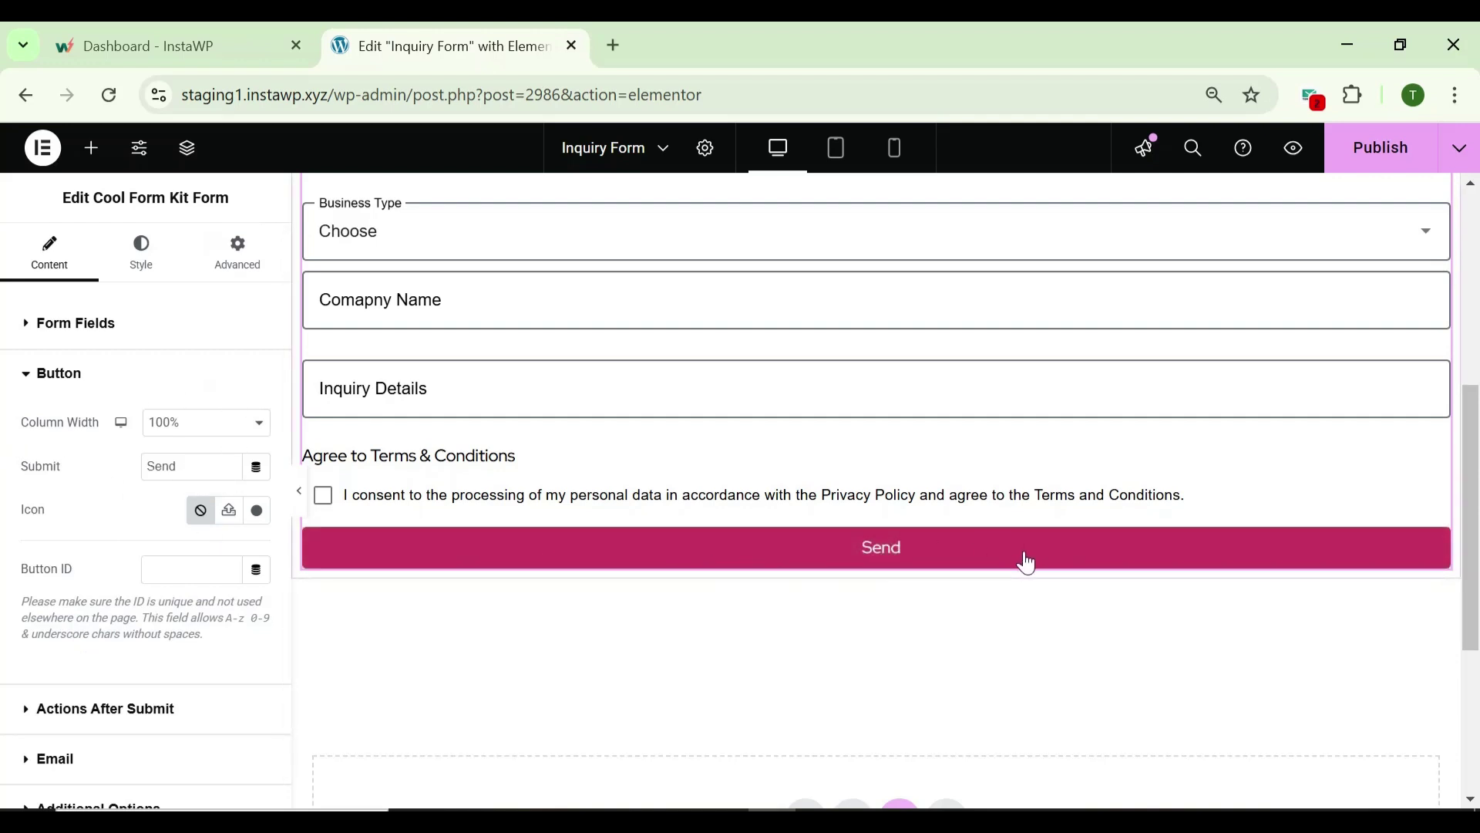
left_click(185, 703)
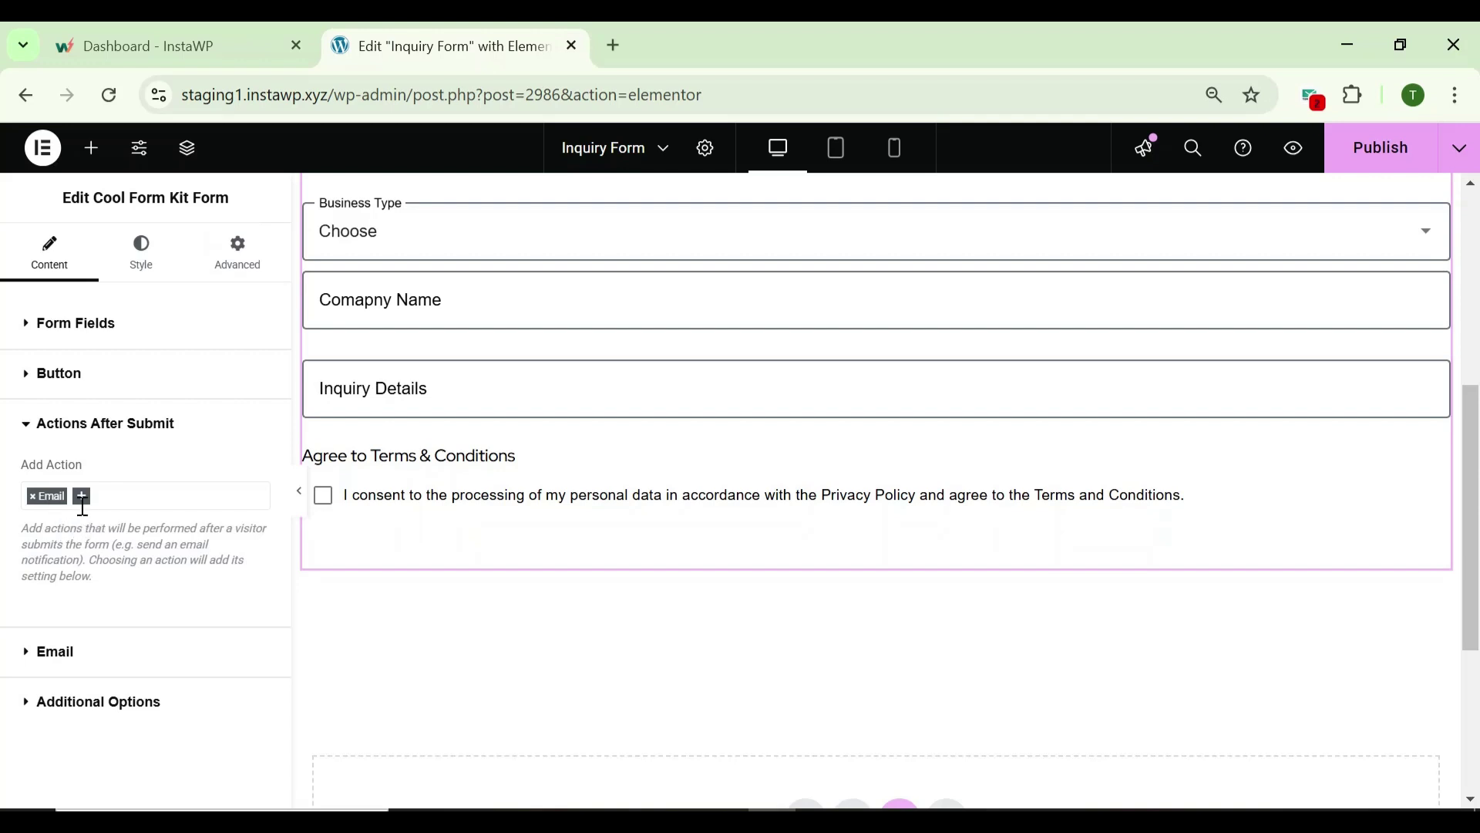
left_click(82, 500)
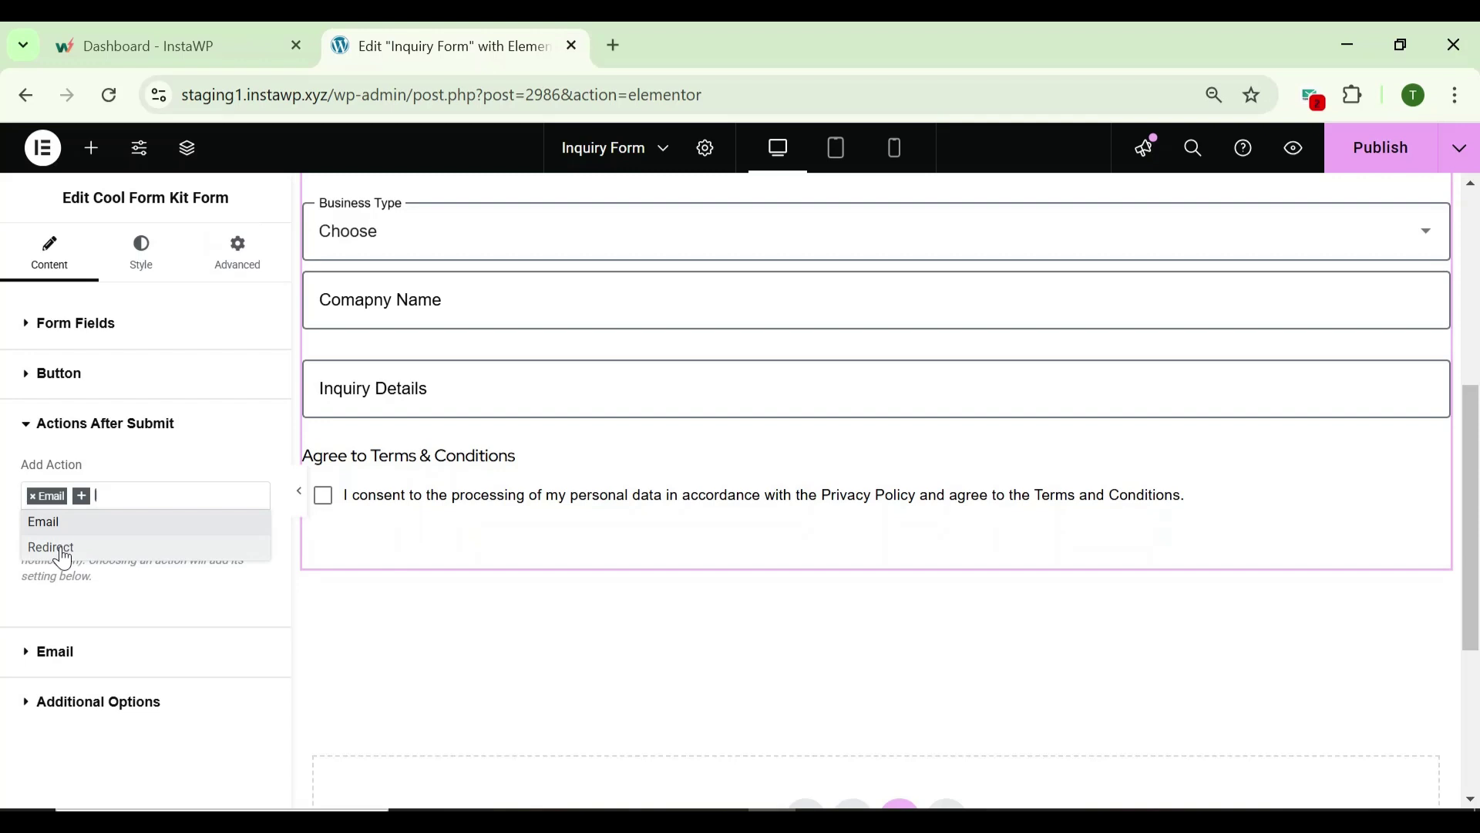
left_click(260, 549)
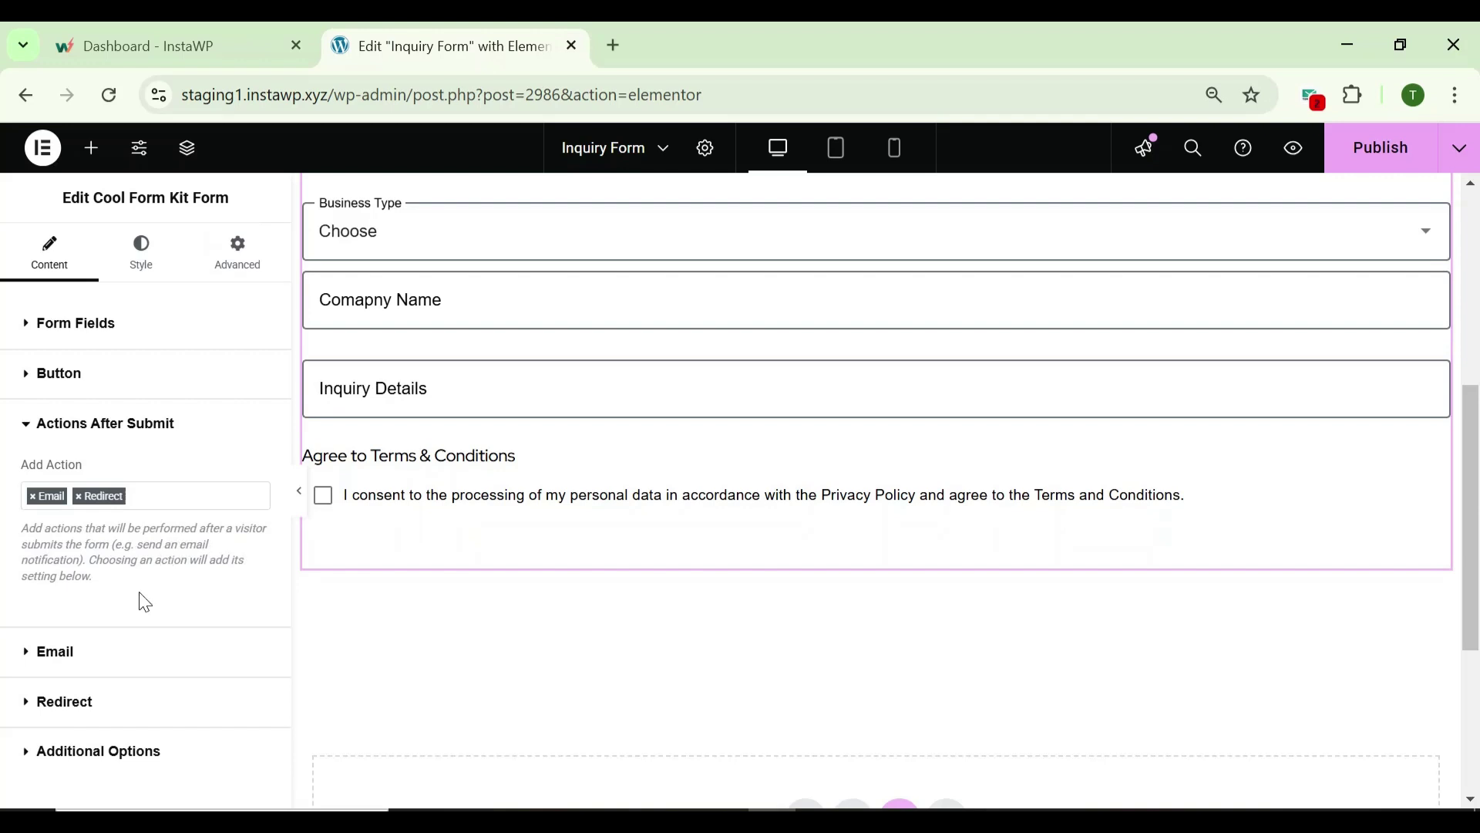
left_click(83, 653)
scroll(155, 485, "down", 2)
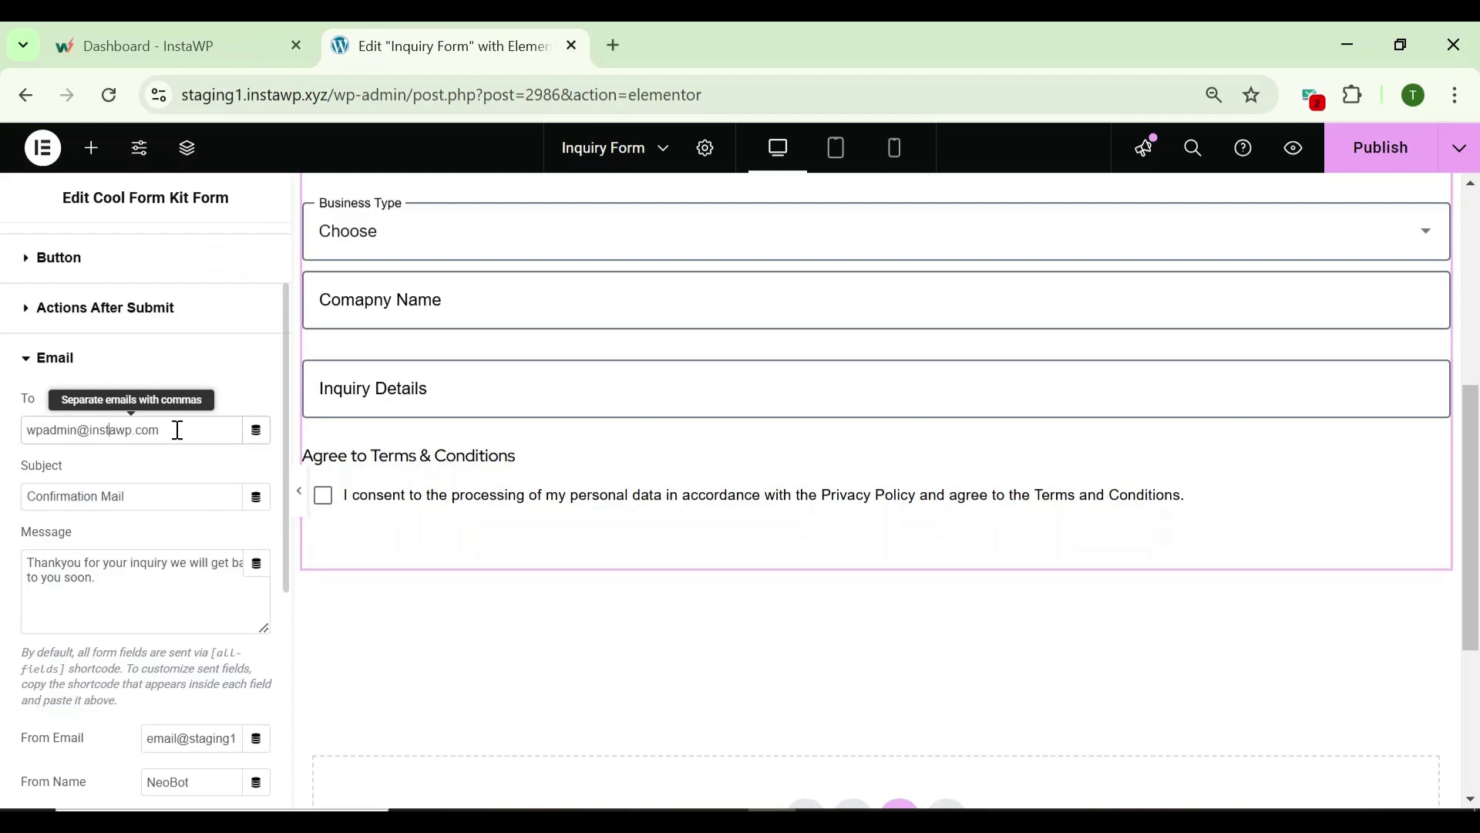
Review the email recipient, subject Confirmation Mail and sender address, then expand Redirect settings
triple_click(177, 429)
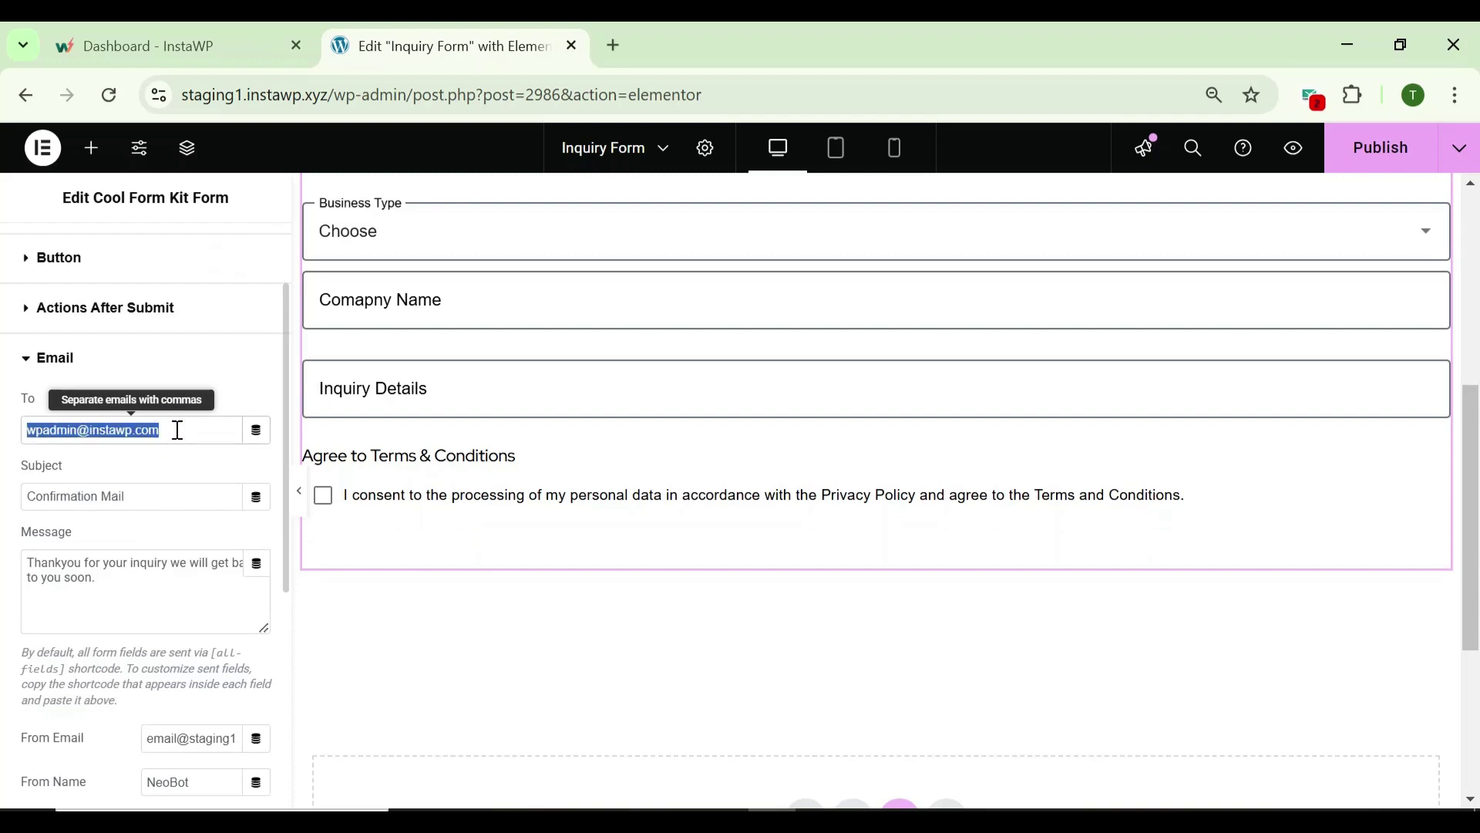
scroll(177, 429, "down", 2)
left_click(161, 378)
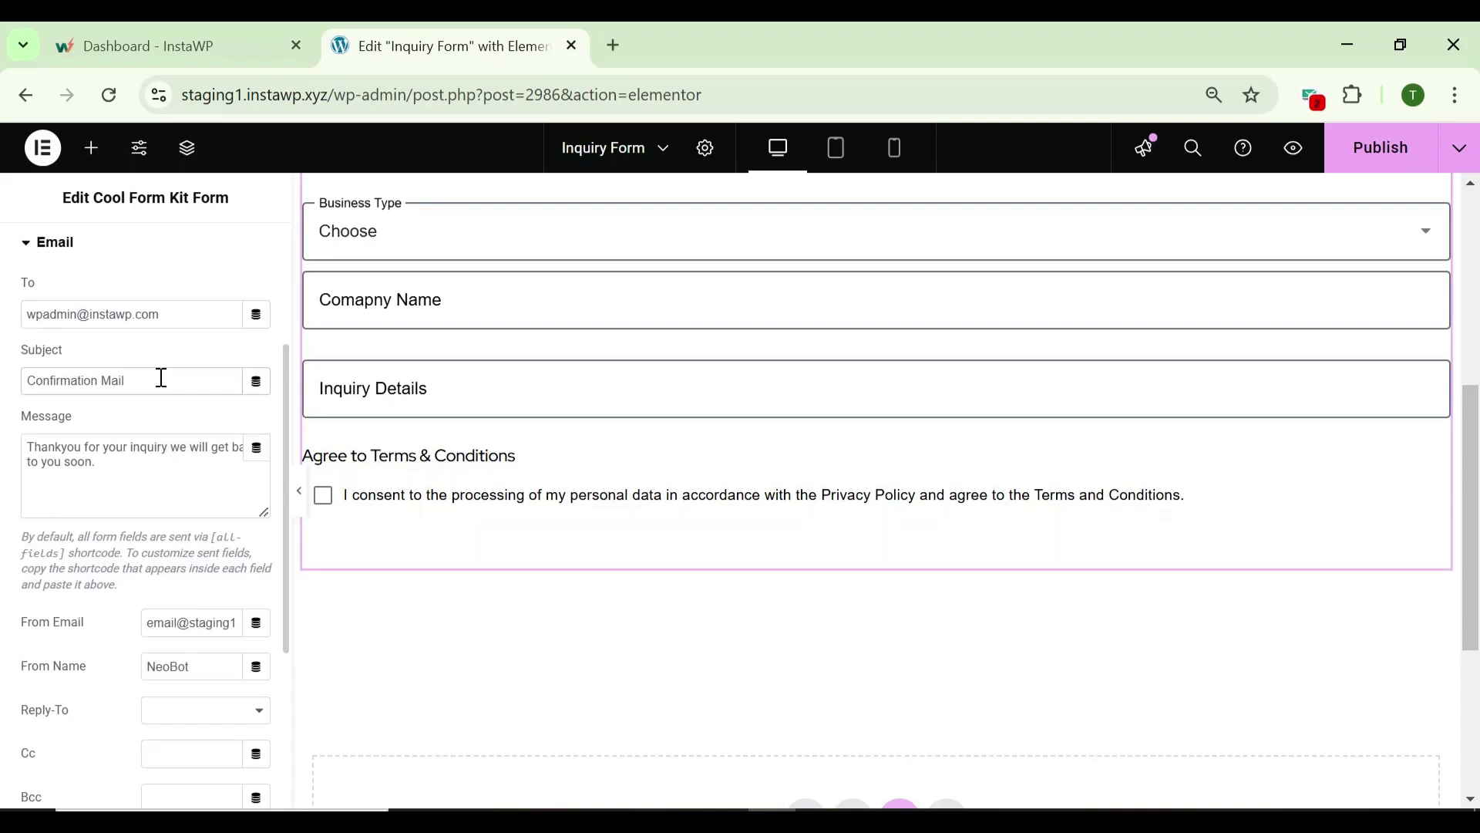
scroll(124, 416, "down", 3)
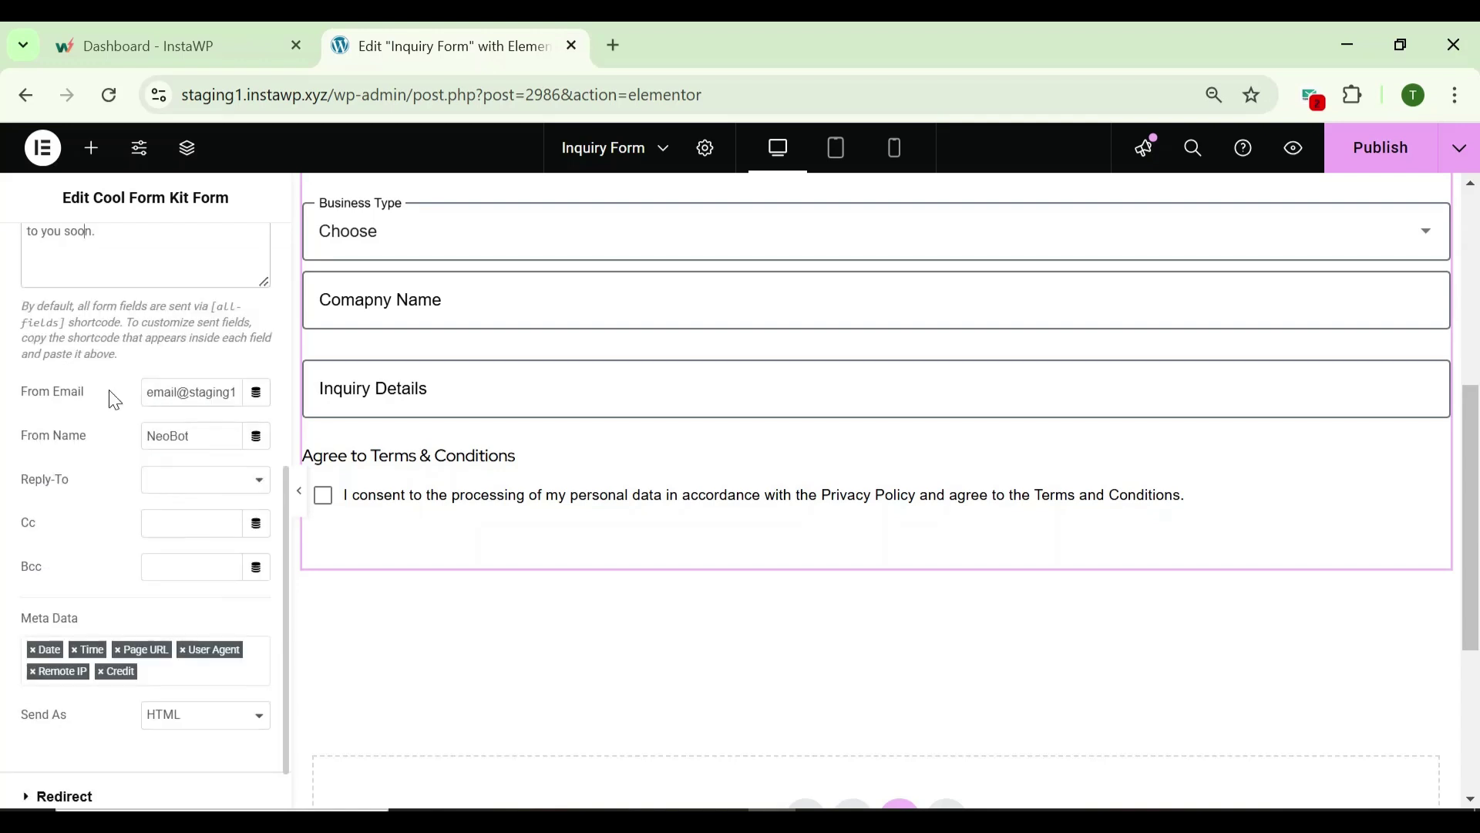
left_click(217, 395)
scroll(203, 439, "down", 1)
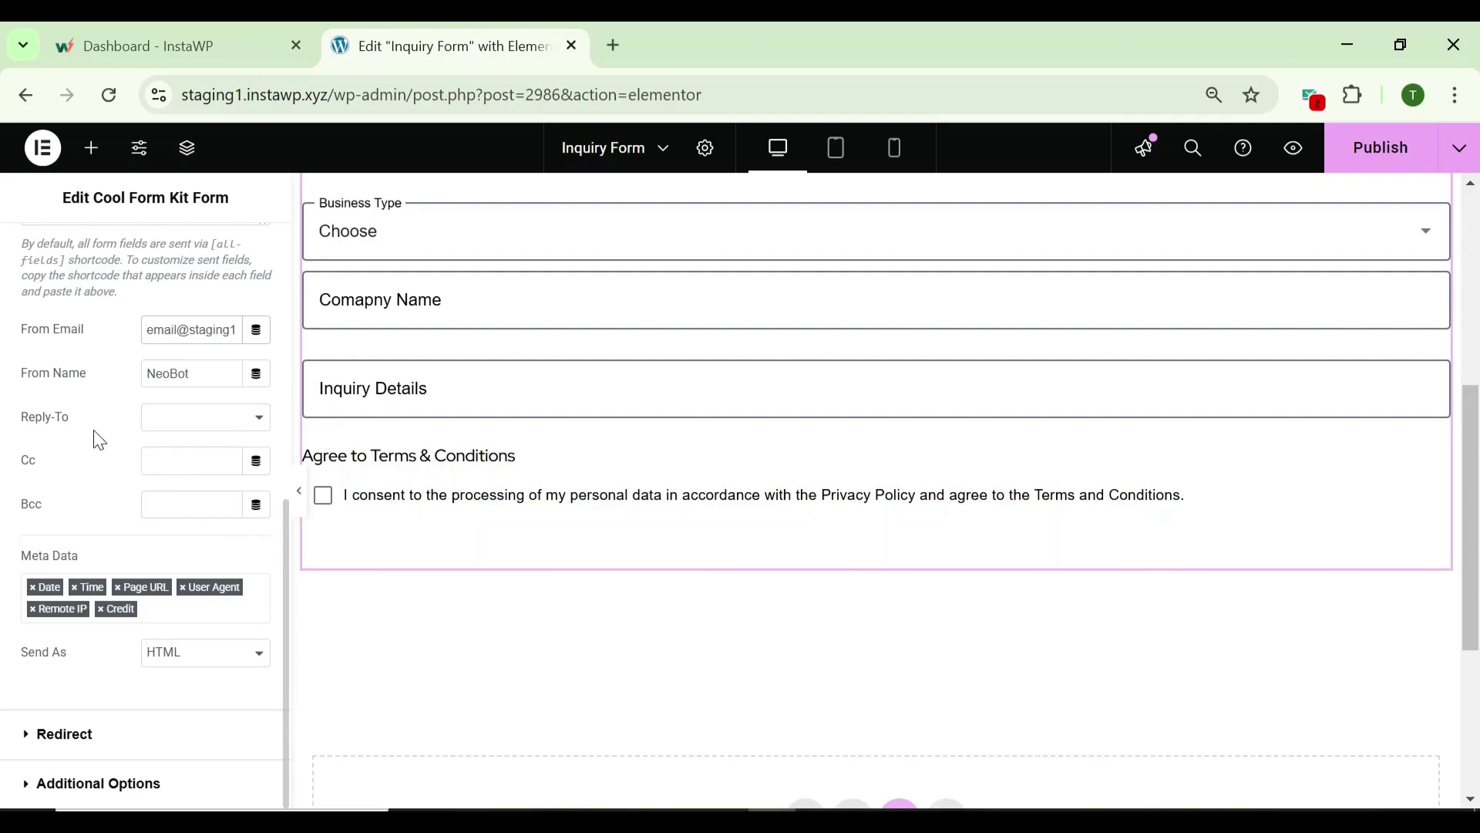
left_click(64, 733)
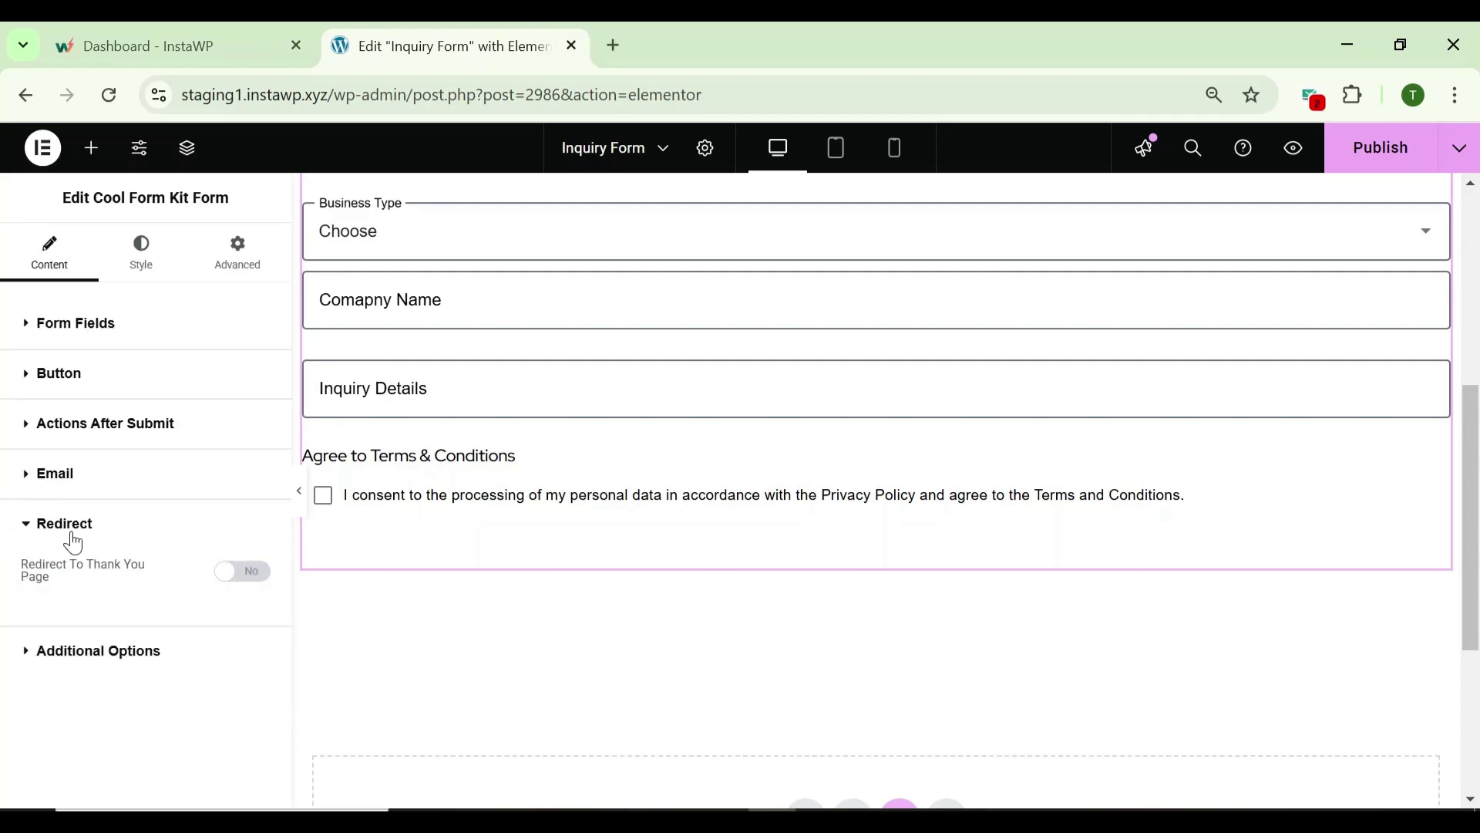
left_click(242, 573)
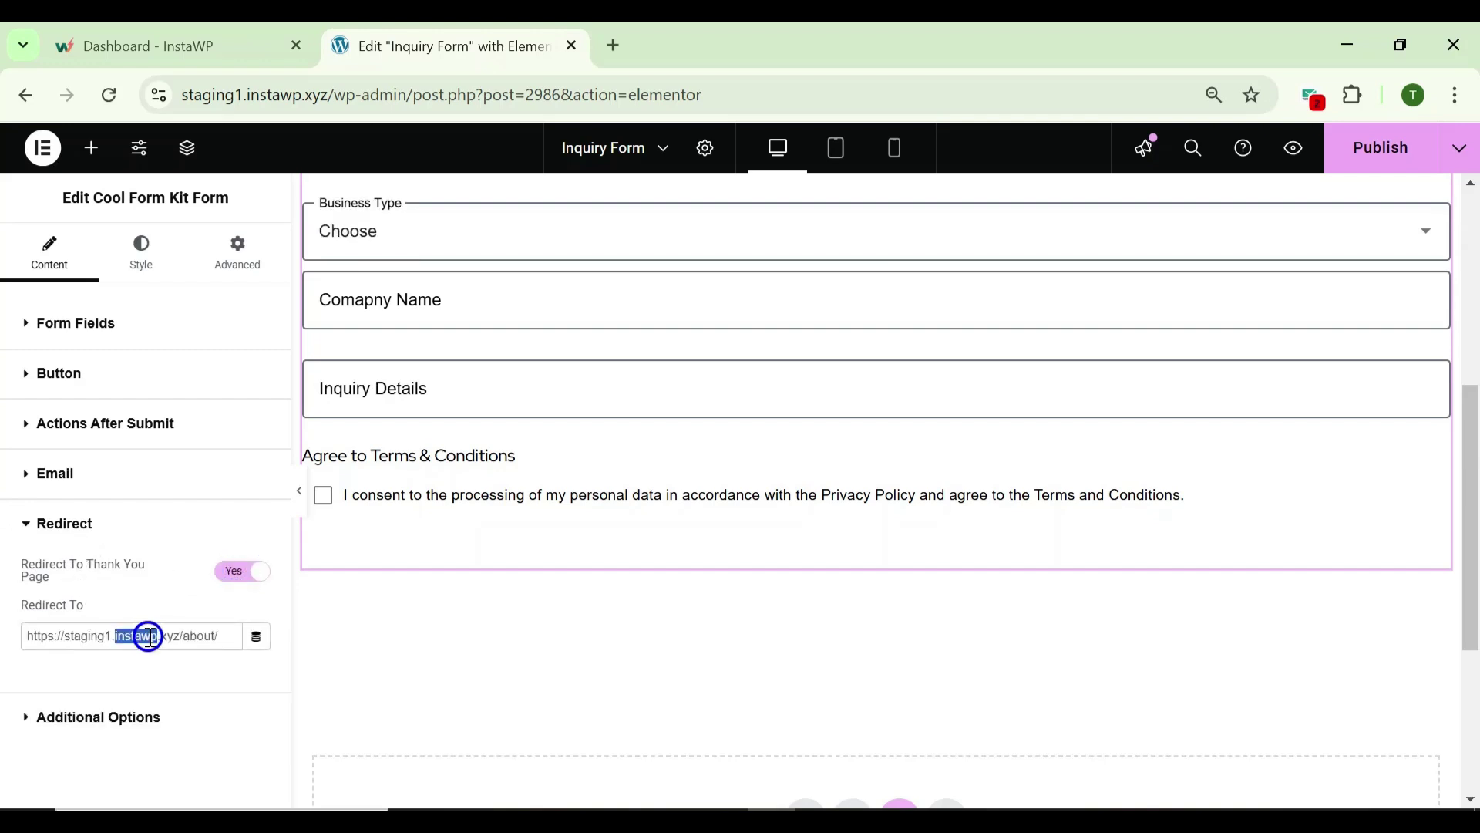
triple_click(150, 637)
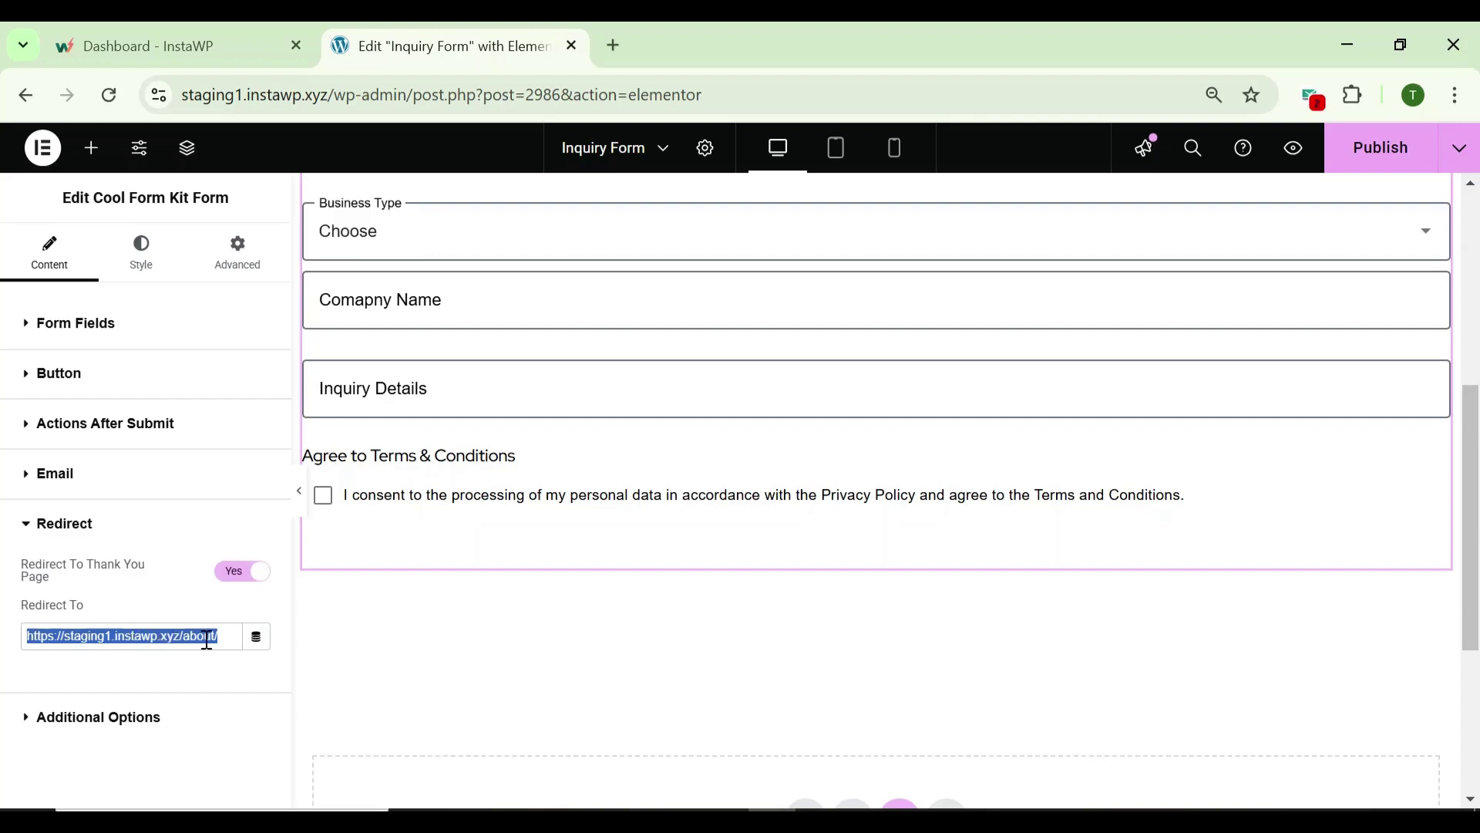
left_click(201, 636)
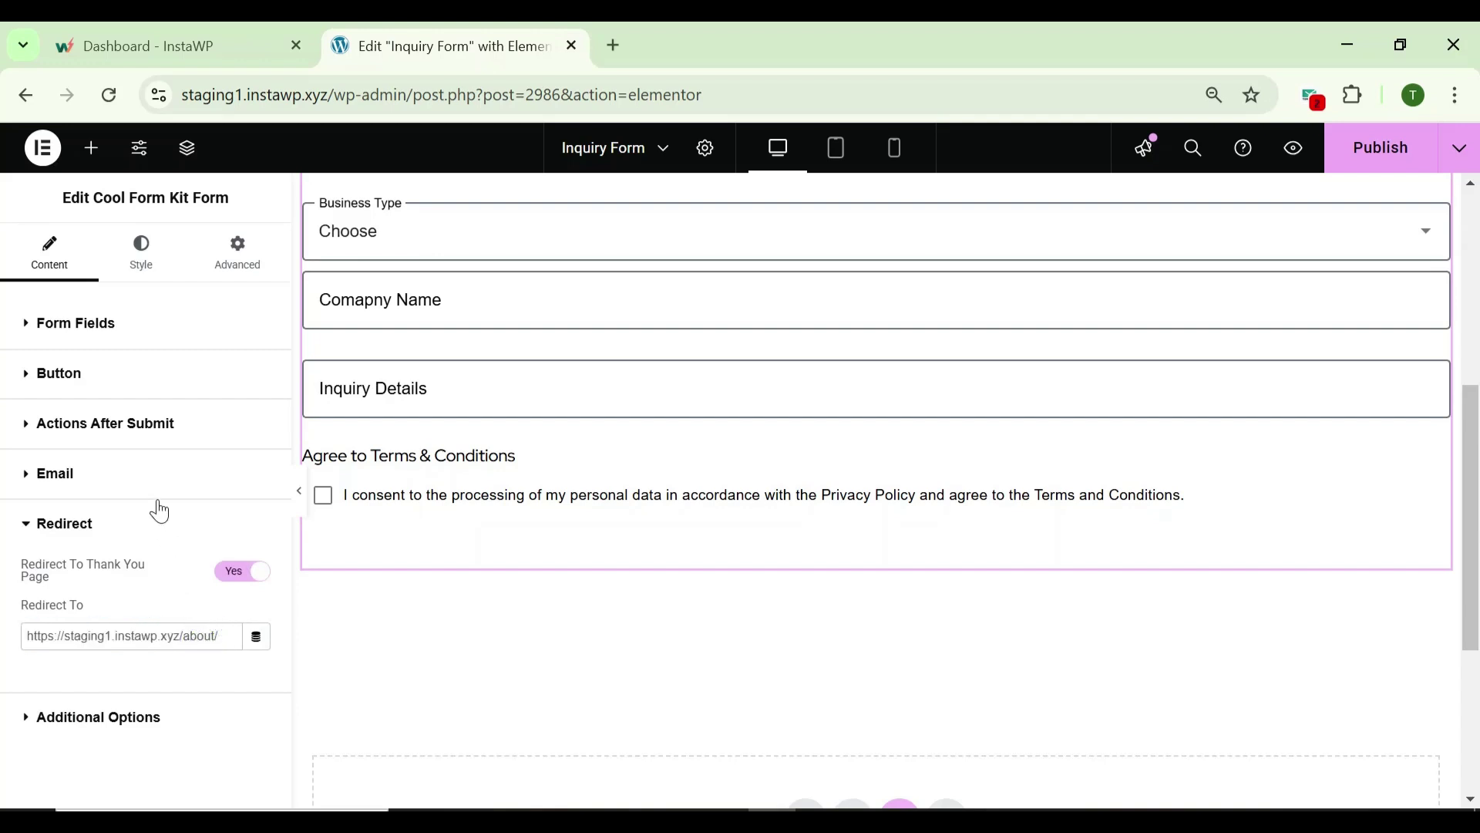
scroll(760, 461, "up", 6)
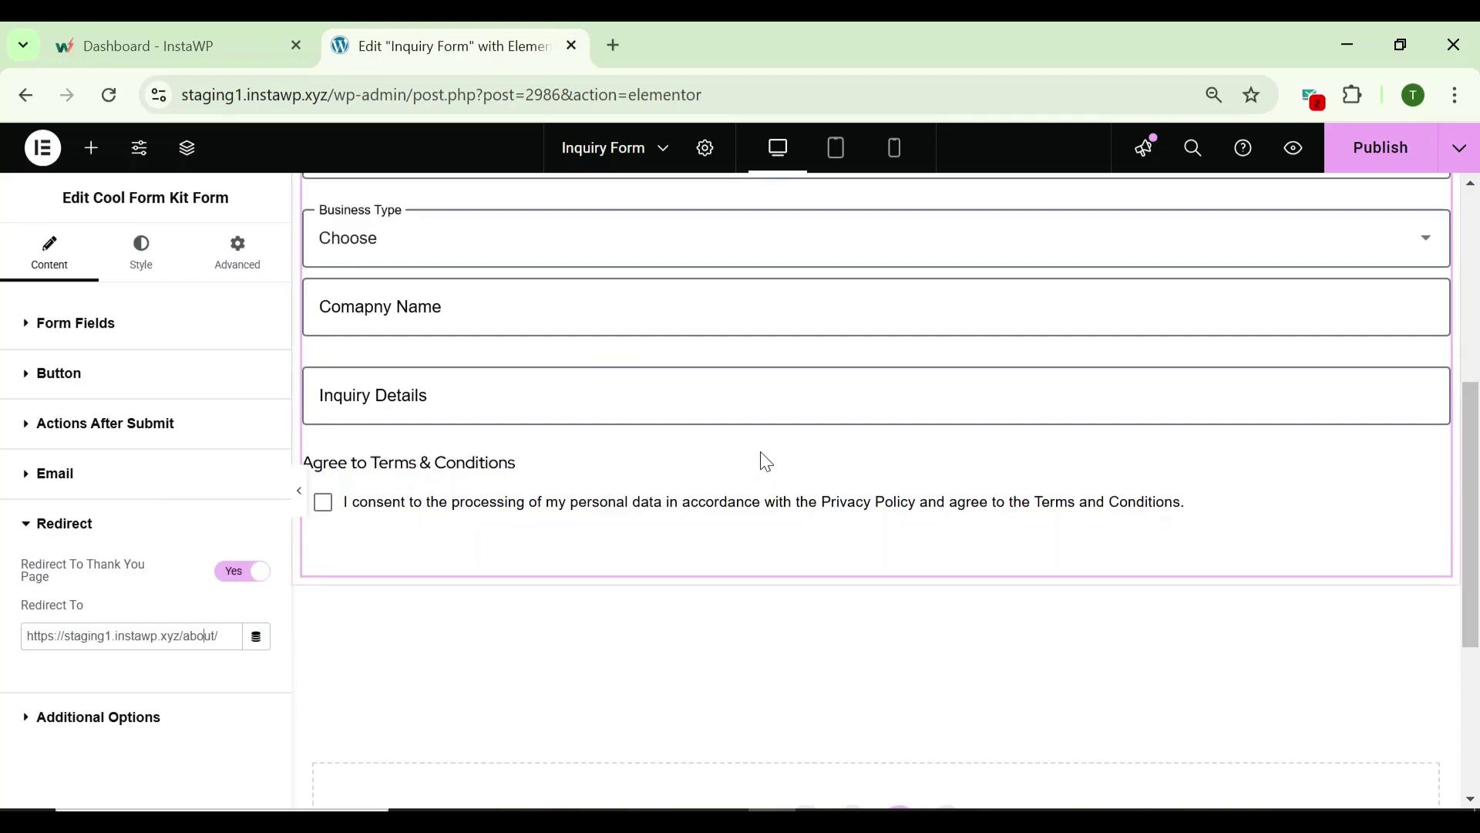
left_click(1425, 168)
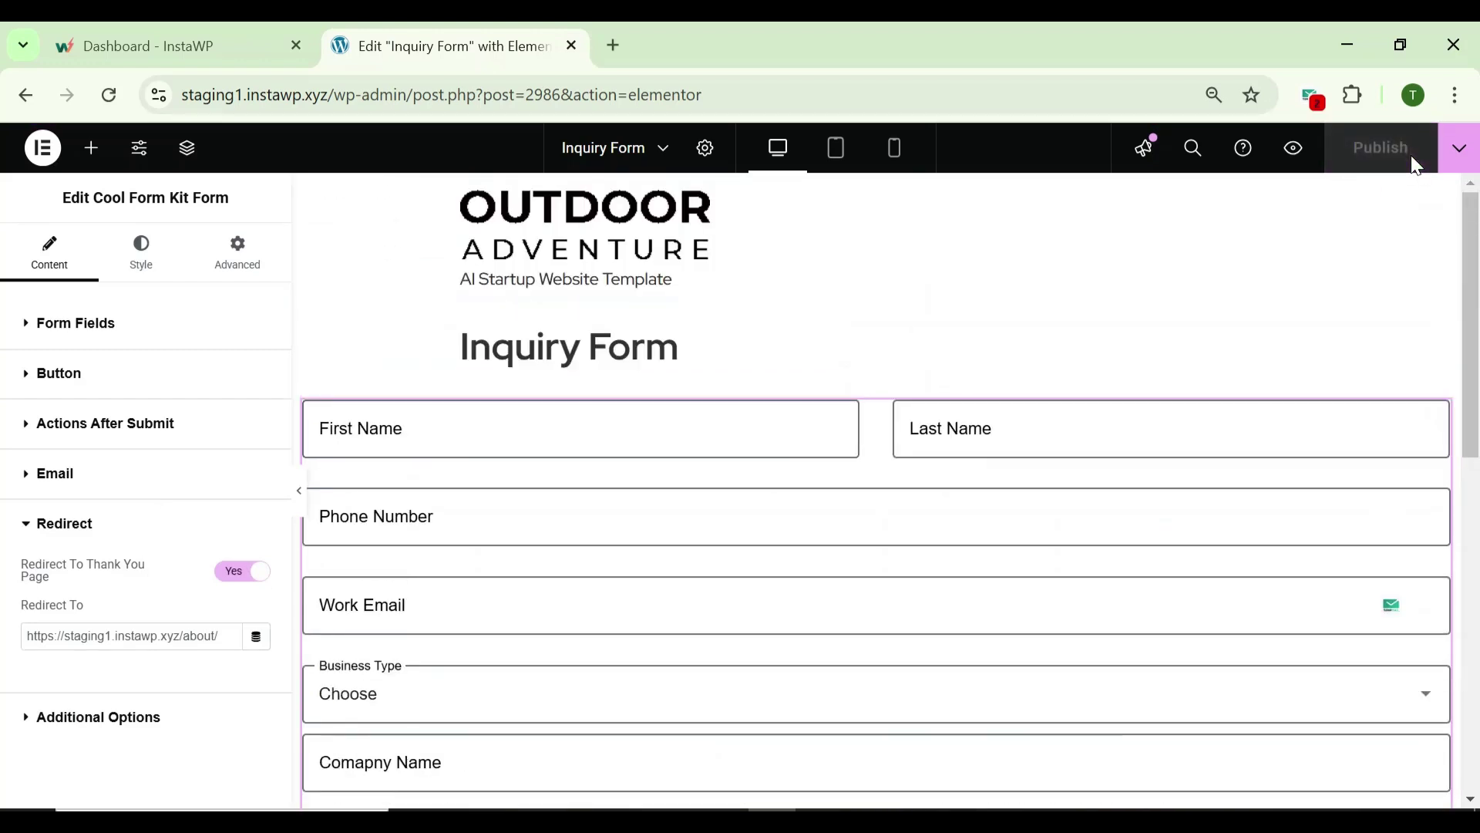
left_click(1295, 152)
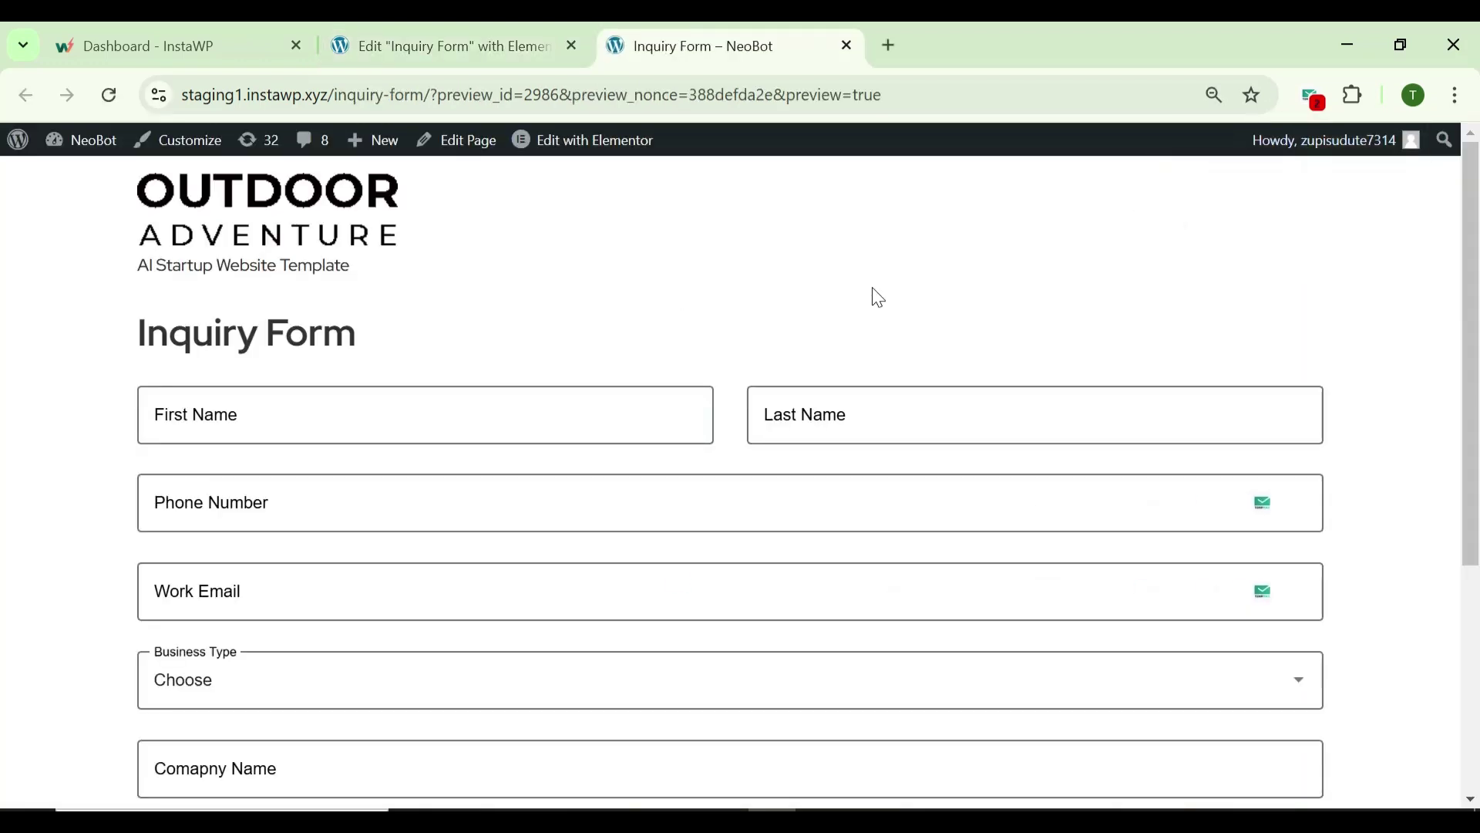
On the preview form, check the filled details, choose Business Type Both and tick consent
scroll(875, 295, "down", 1)
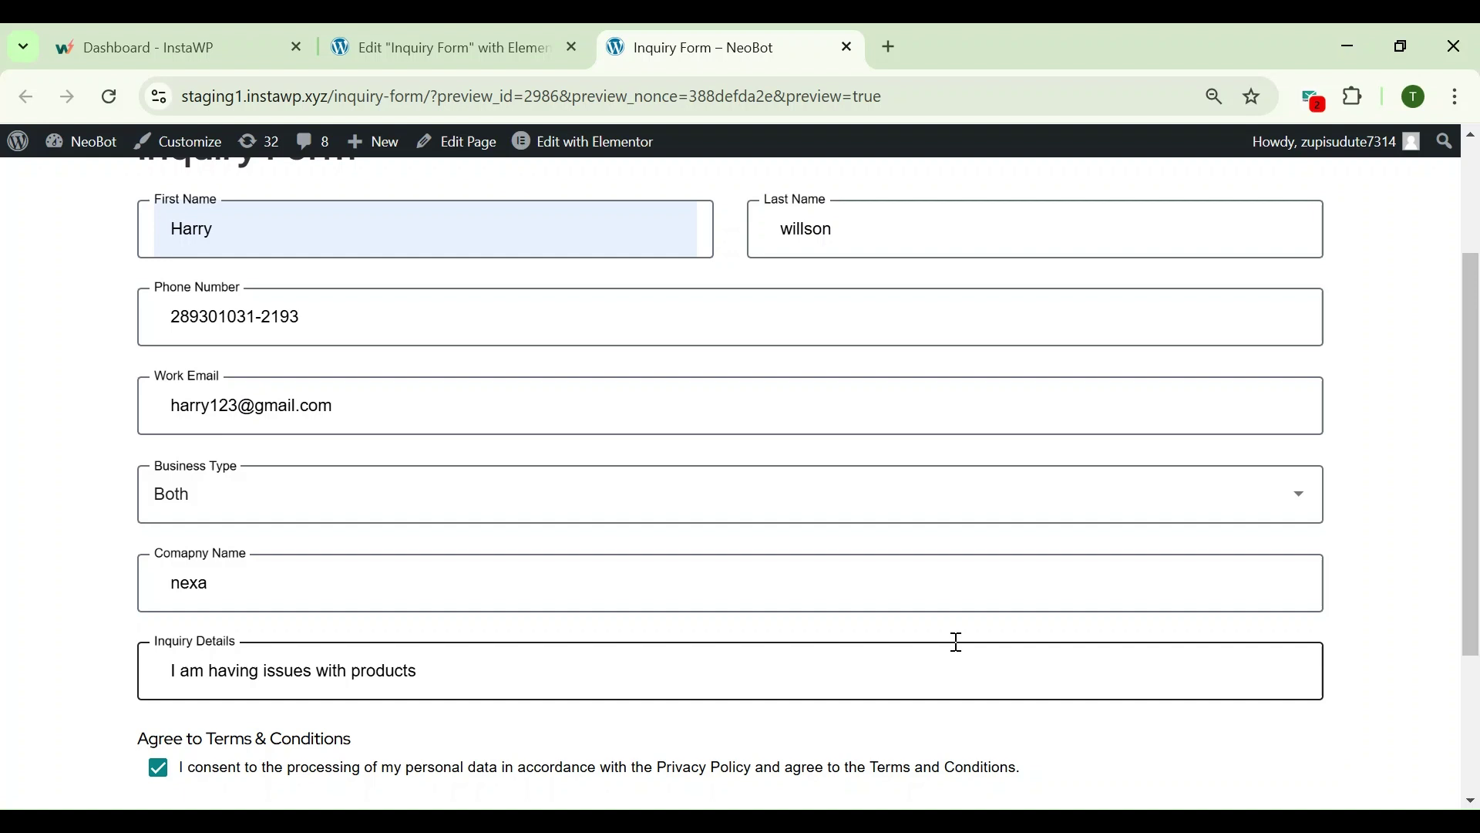
scroll(989, 560, "up", 2)
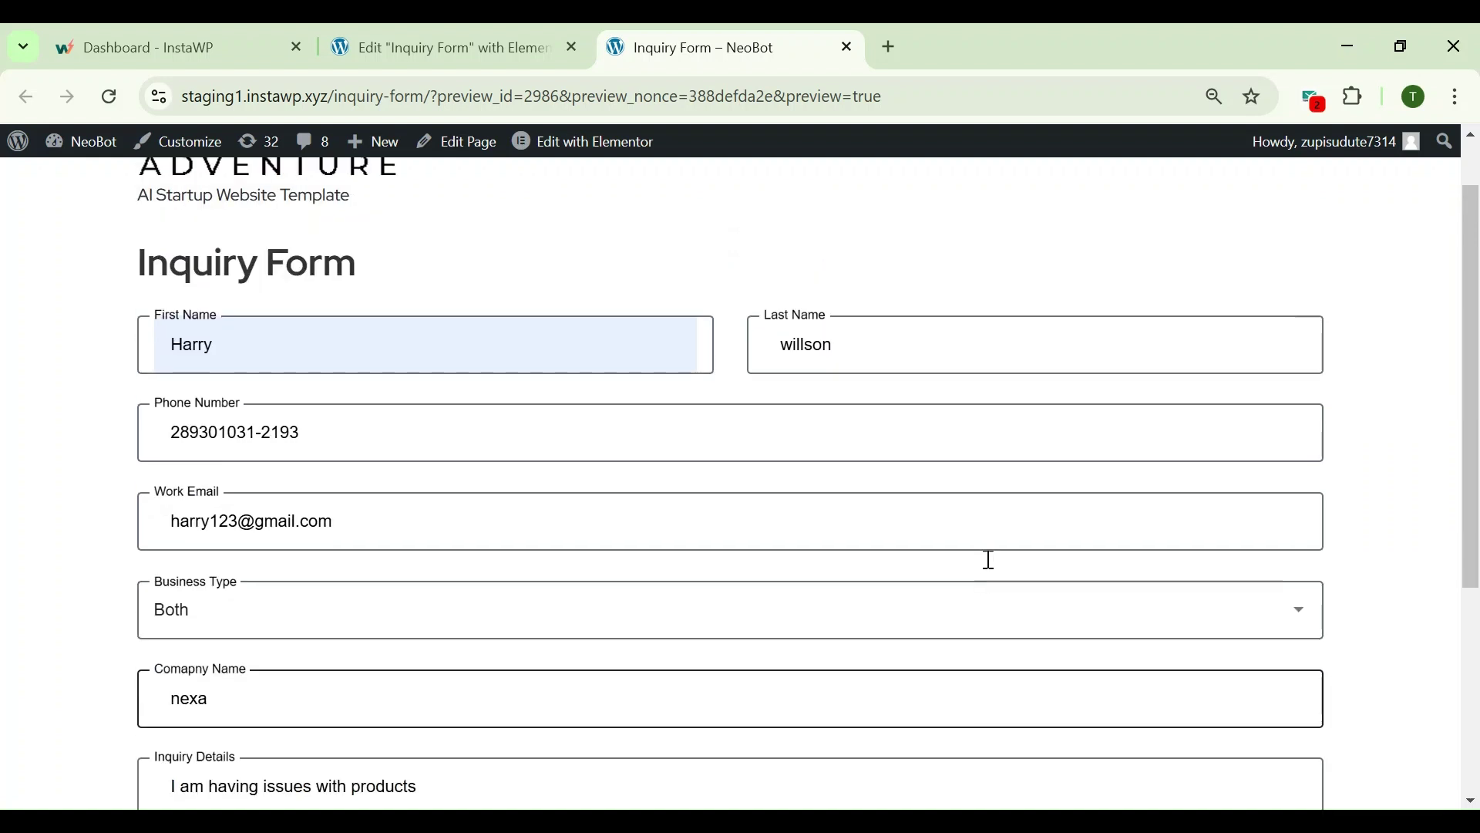
left_click(867, 526)
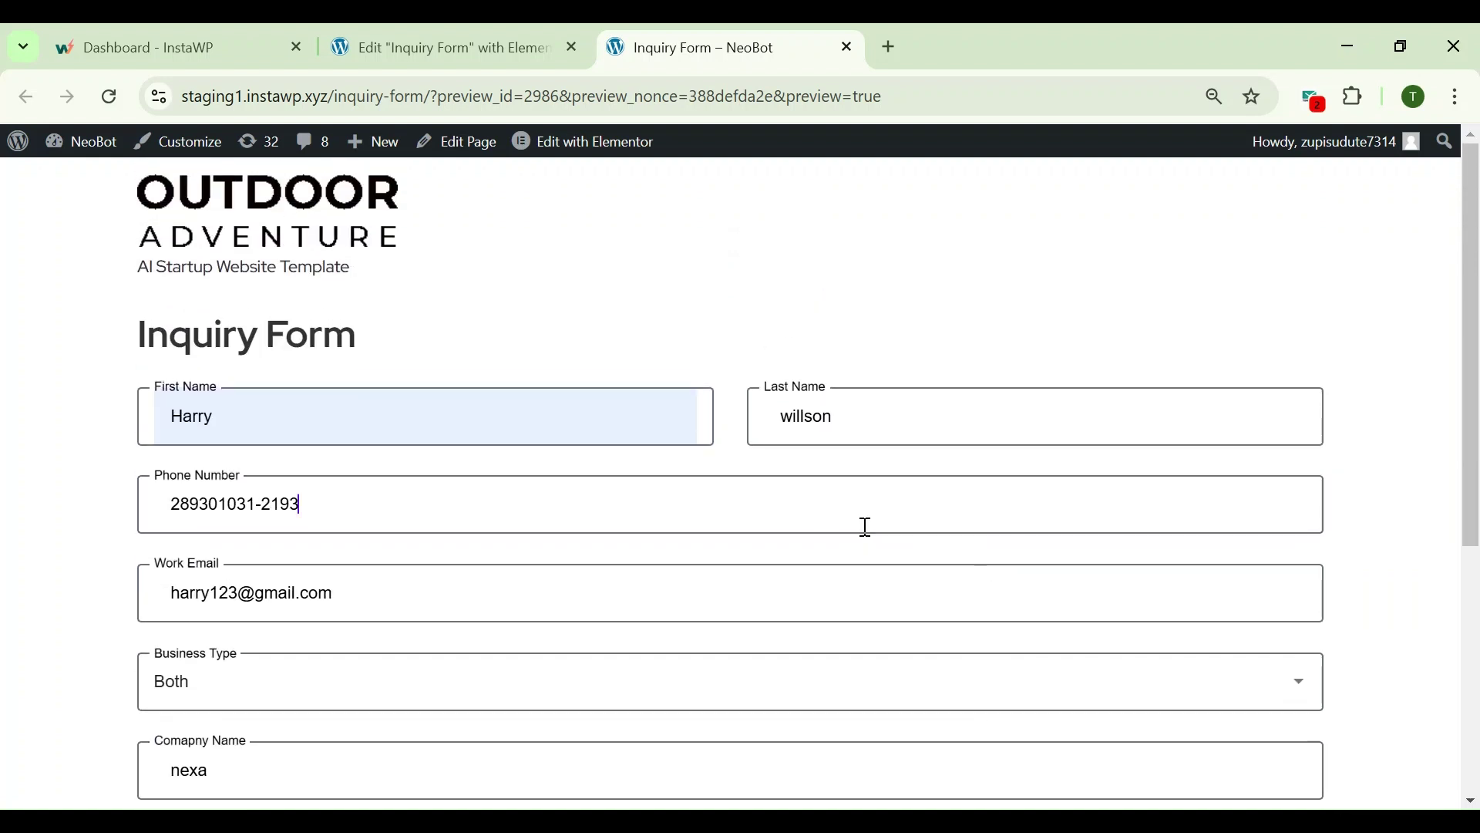
scroll(871, 520, "down", 1)
left_click(1272, 584)
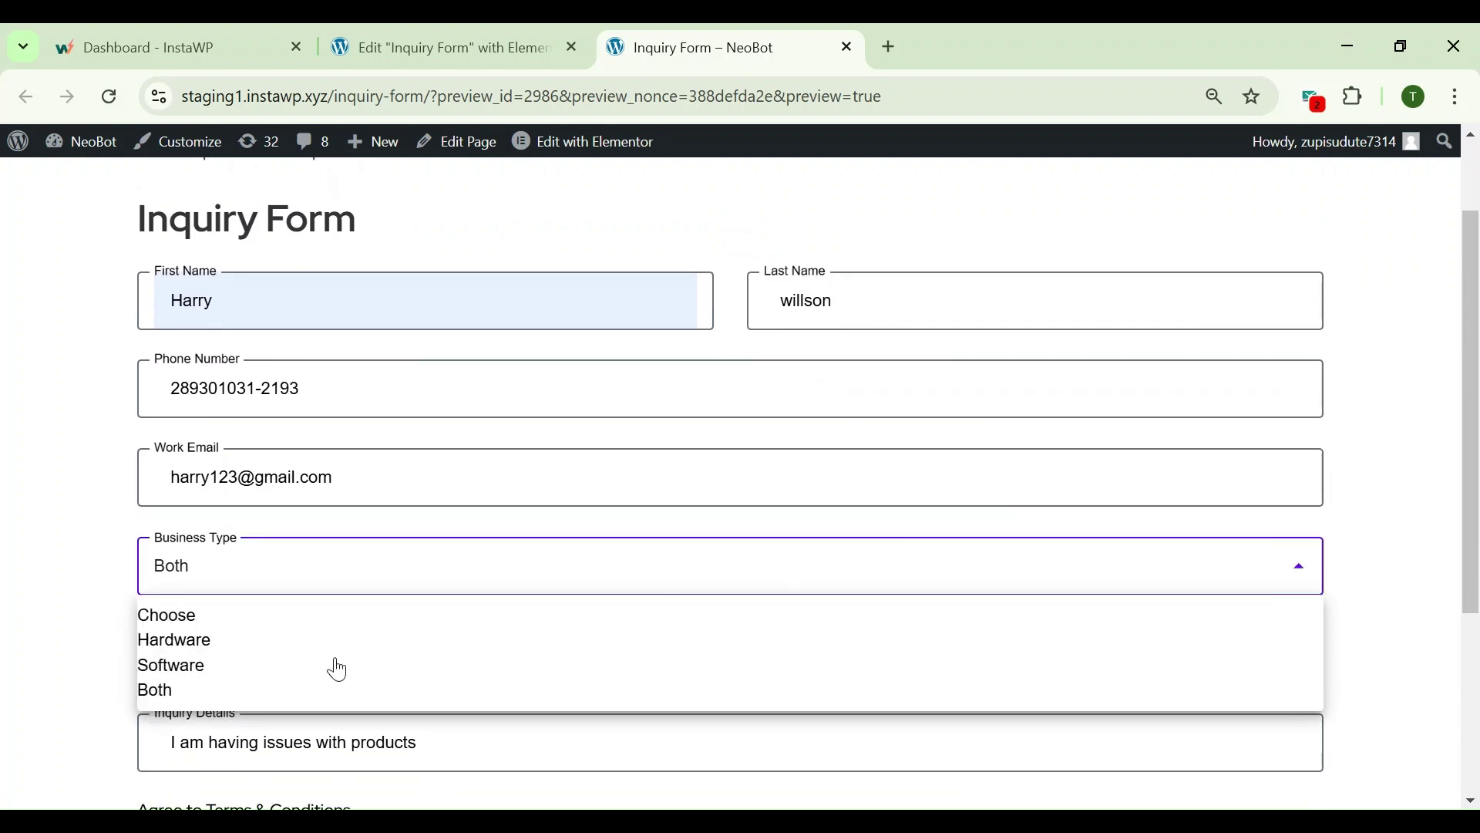
scroll(769, 495, "down", 1)
left_click(404, 629)
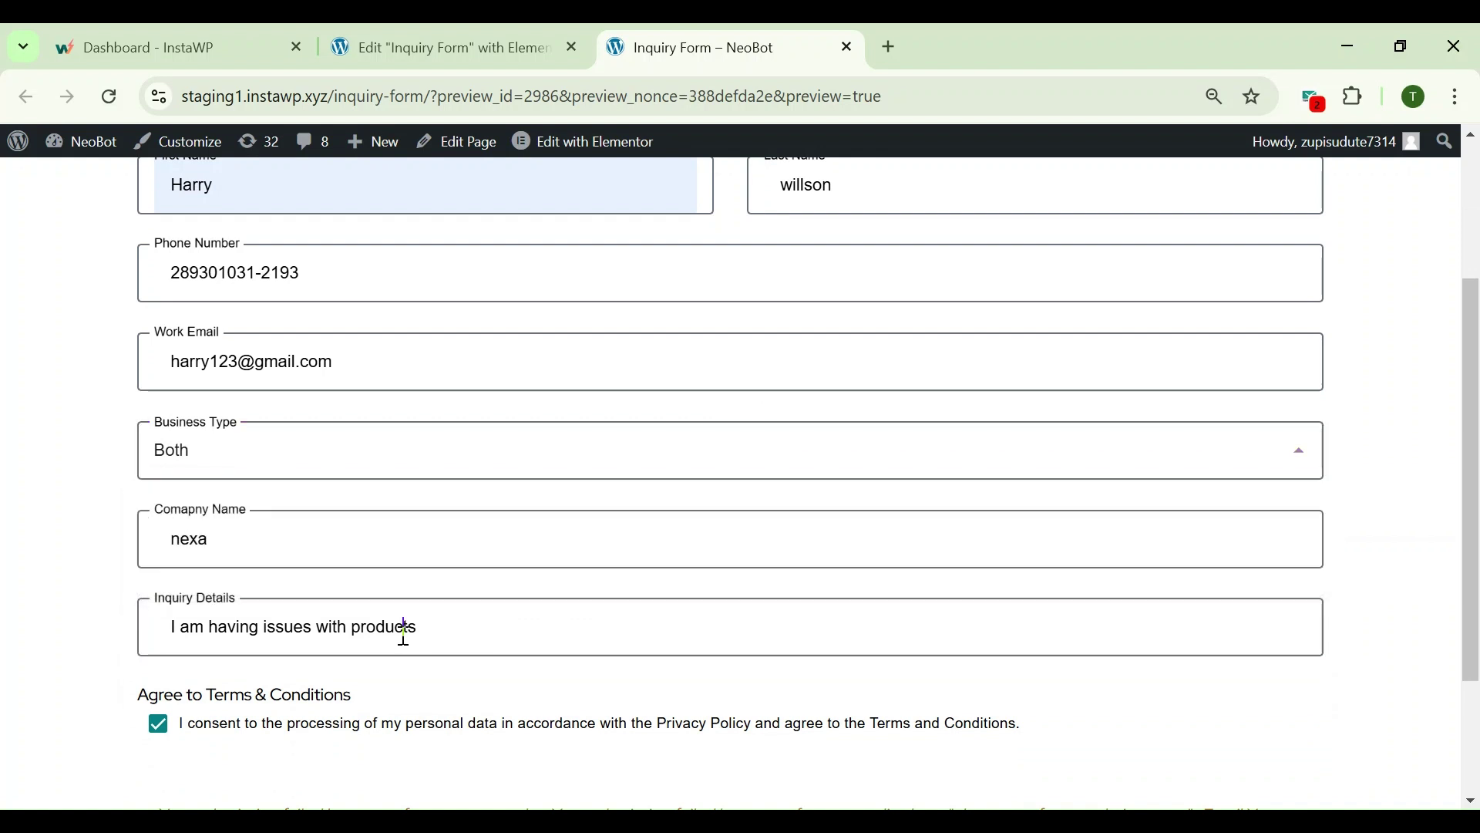
left_click(159, 729)
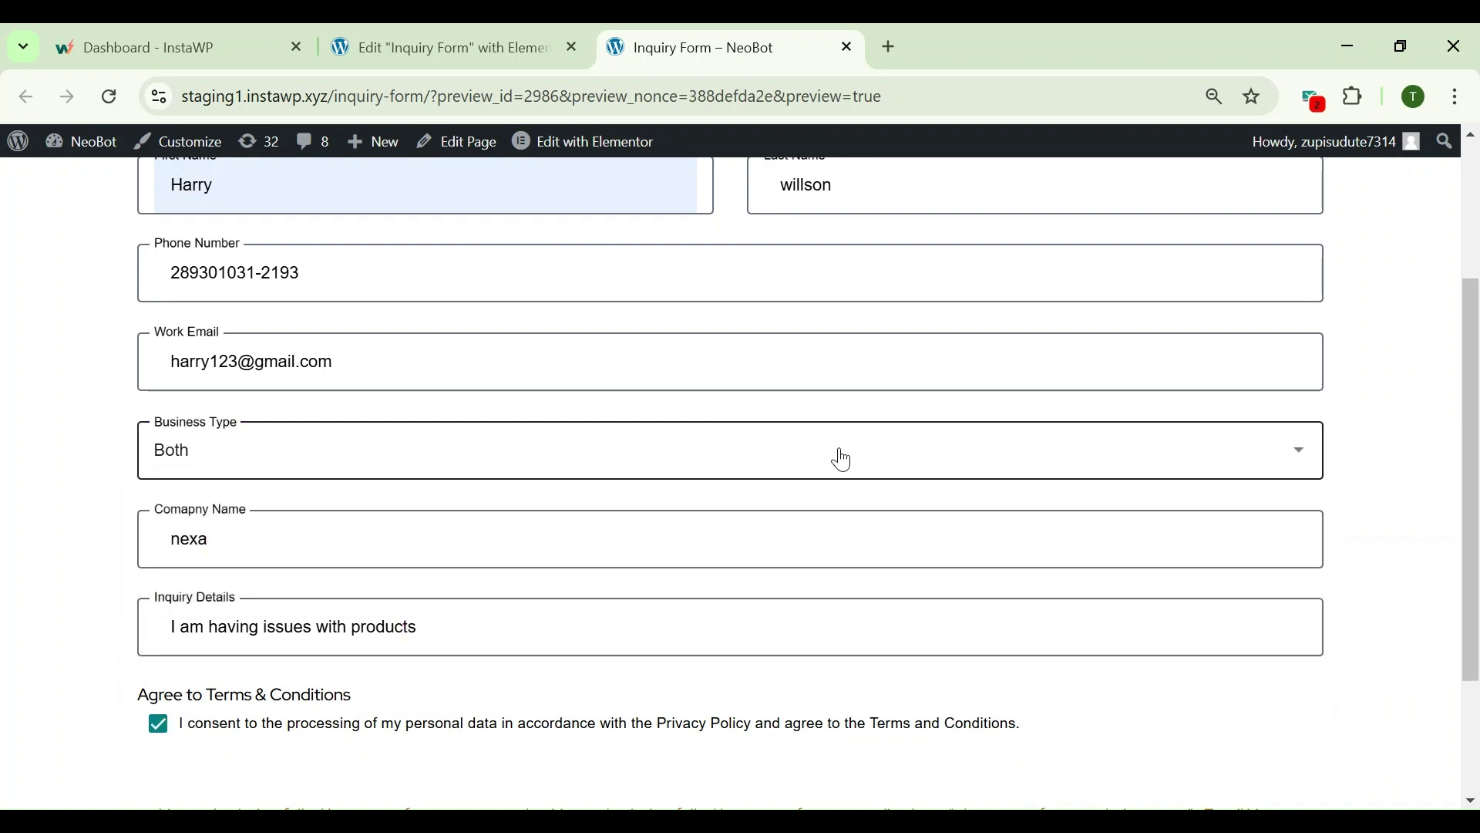